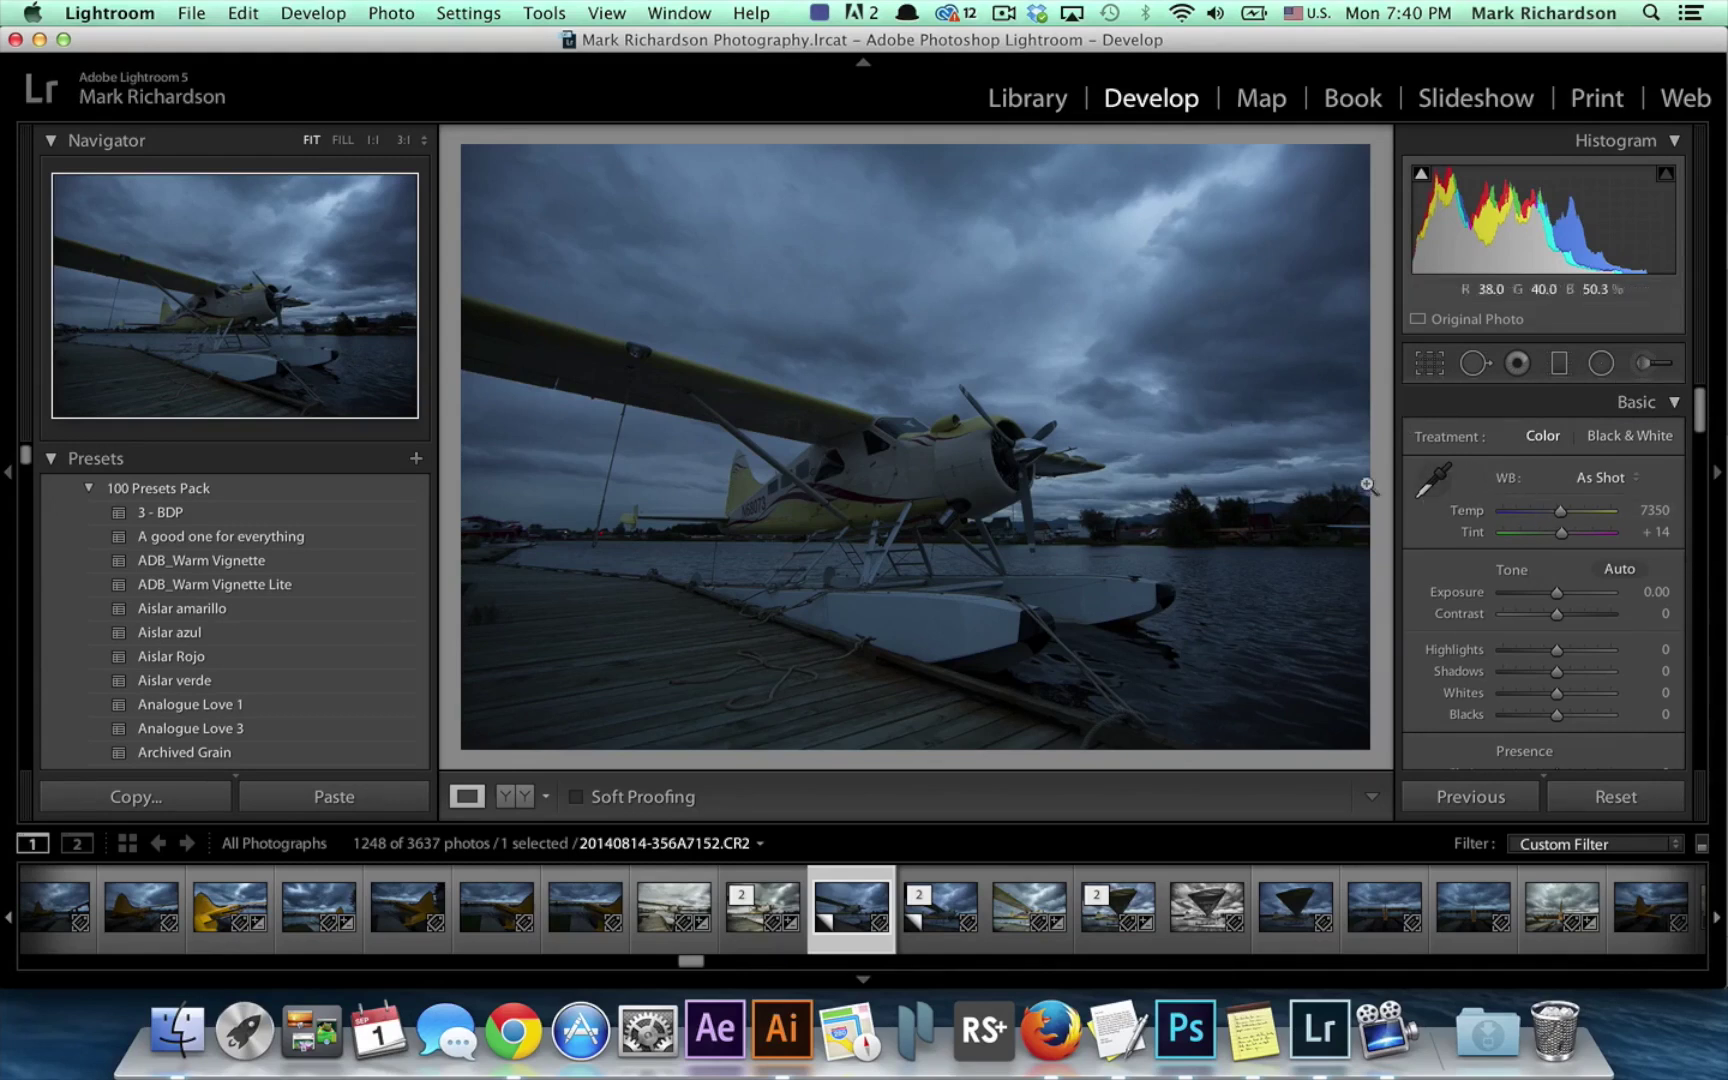
Warm the photo's white balance by raising the colour temperature to 13080.
drag(1553, 515, 1565, 515)
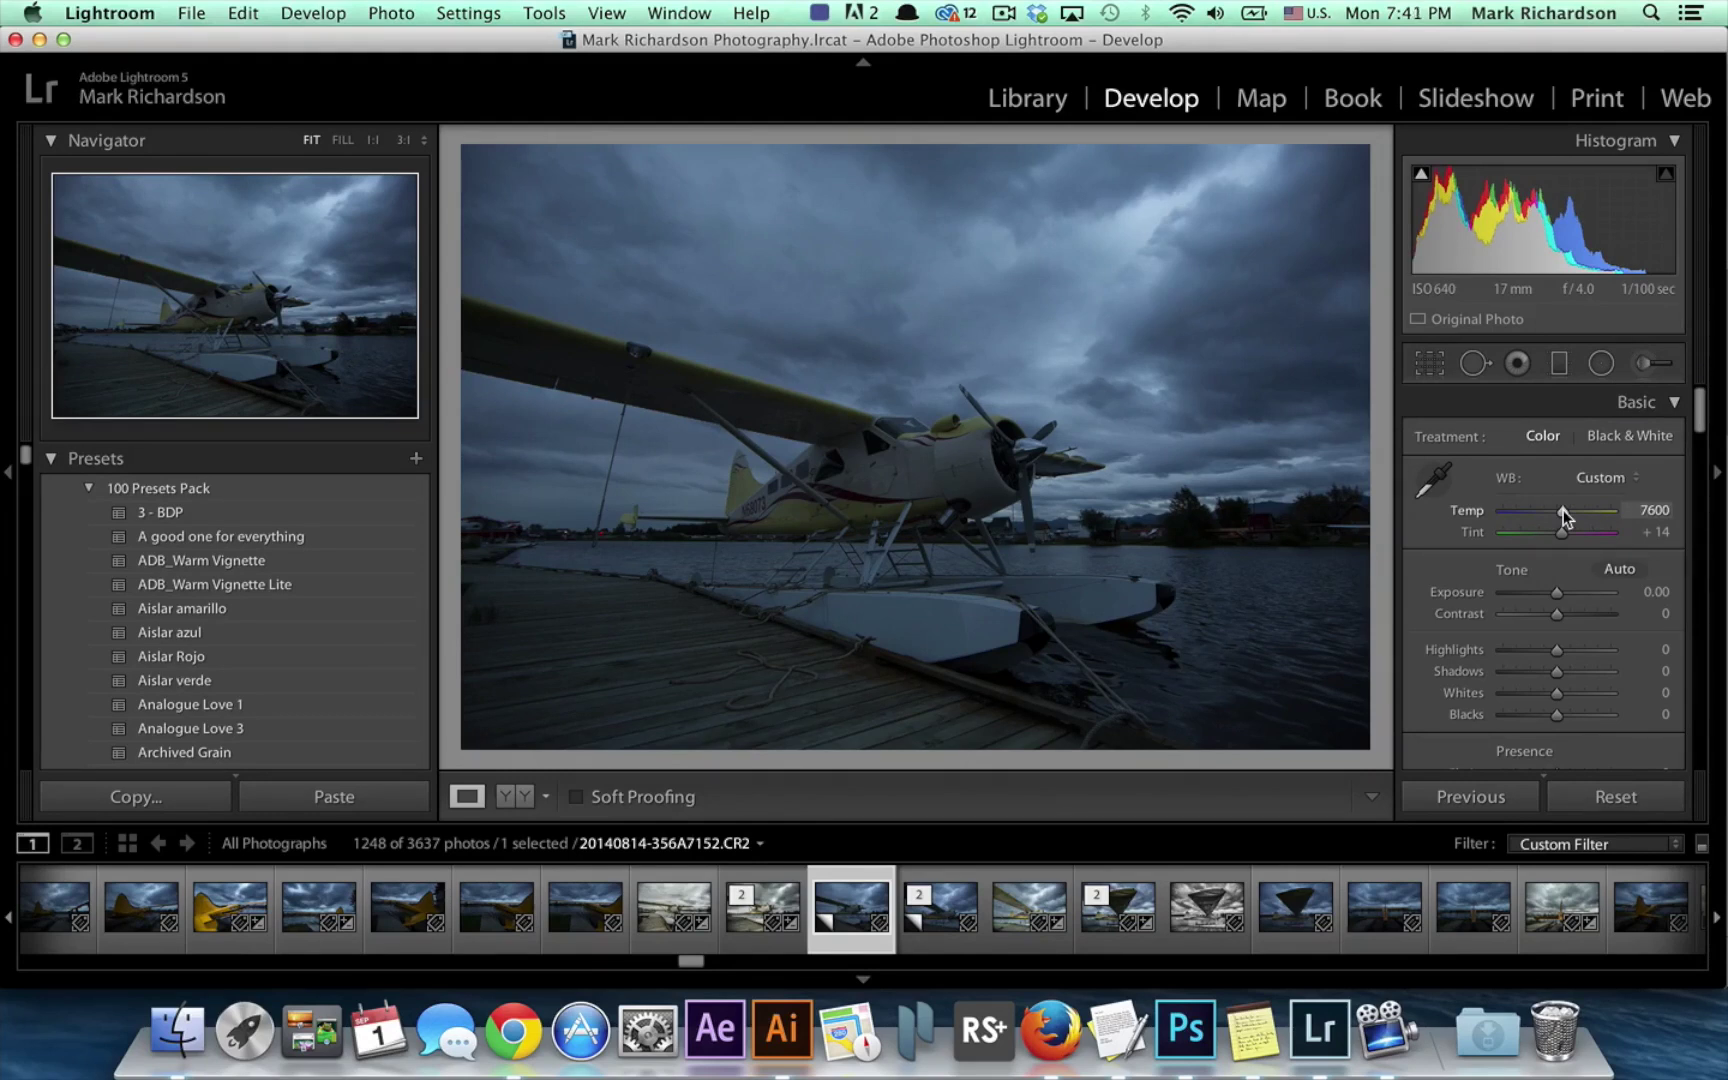
drag(1563, 510, 1565, 510)
drag(1565, 510, 1585, 512)
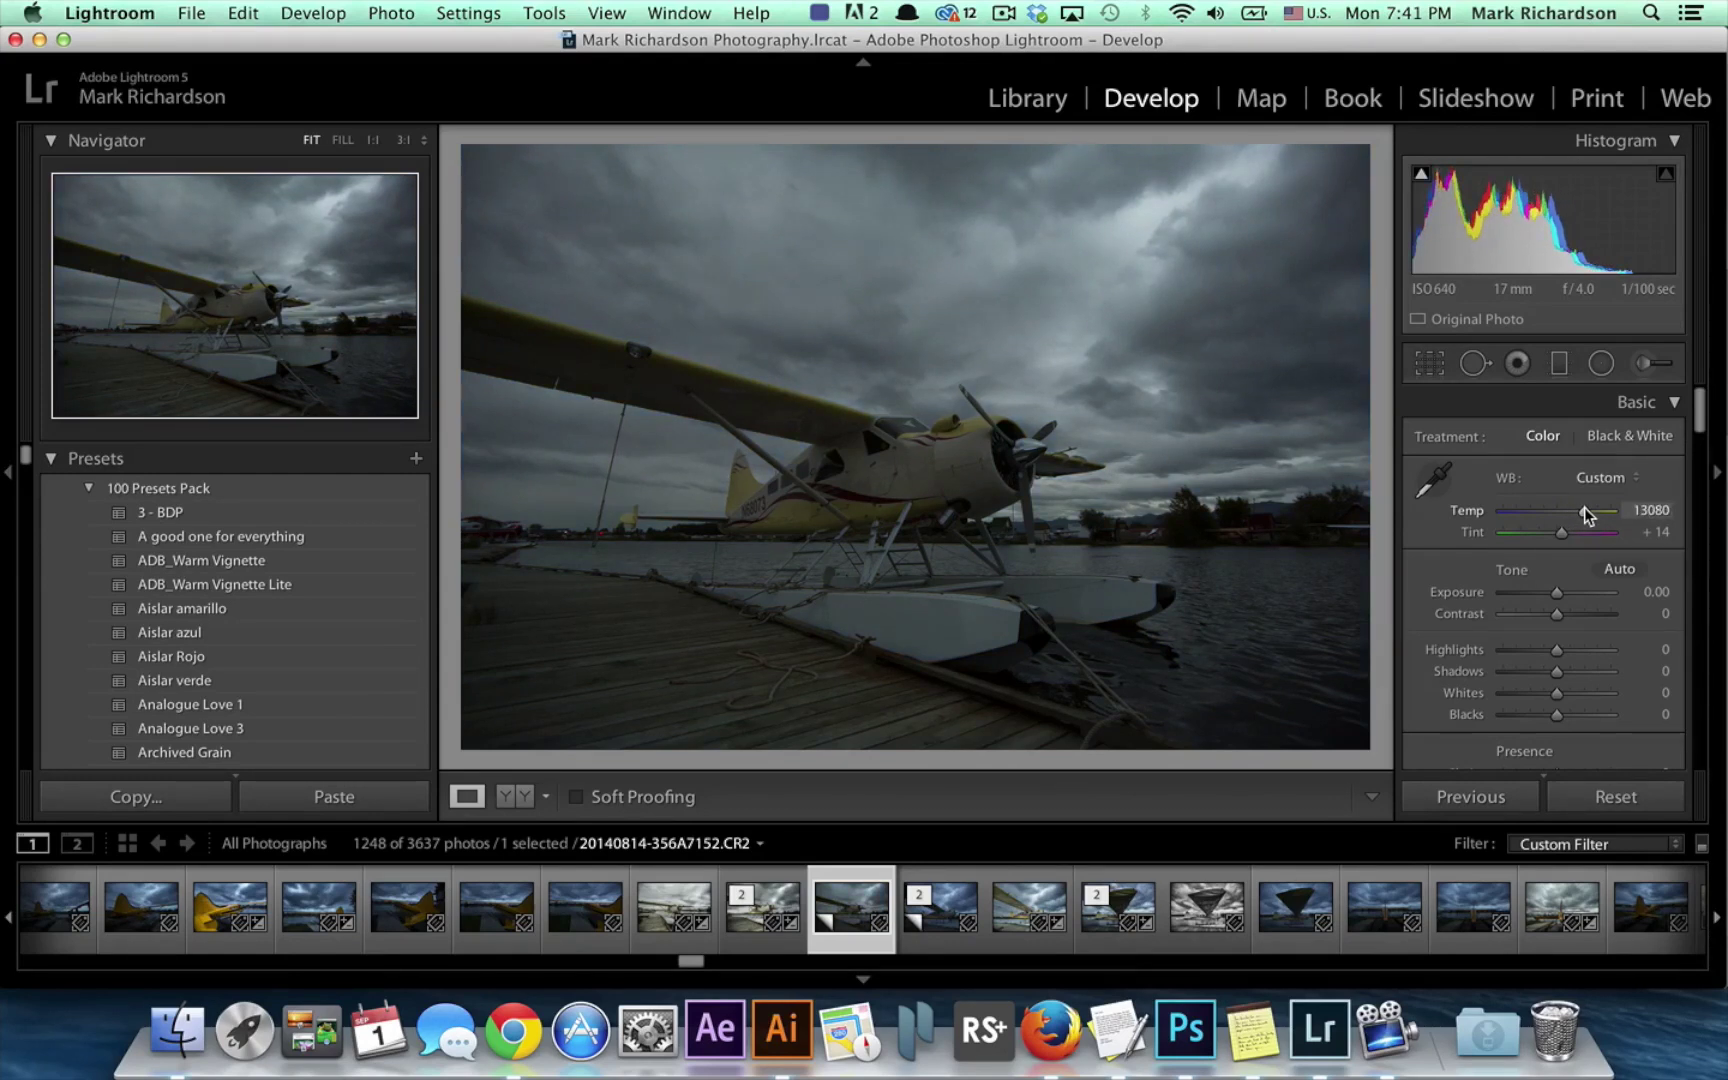
Raise the photo's Clarity to +78 and its Vibrance to +21.
scroll(1552, 660, down, 2)
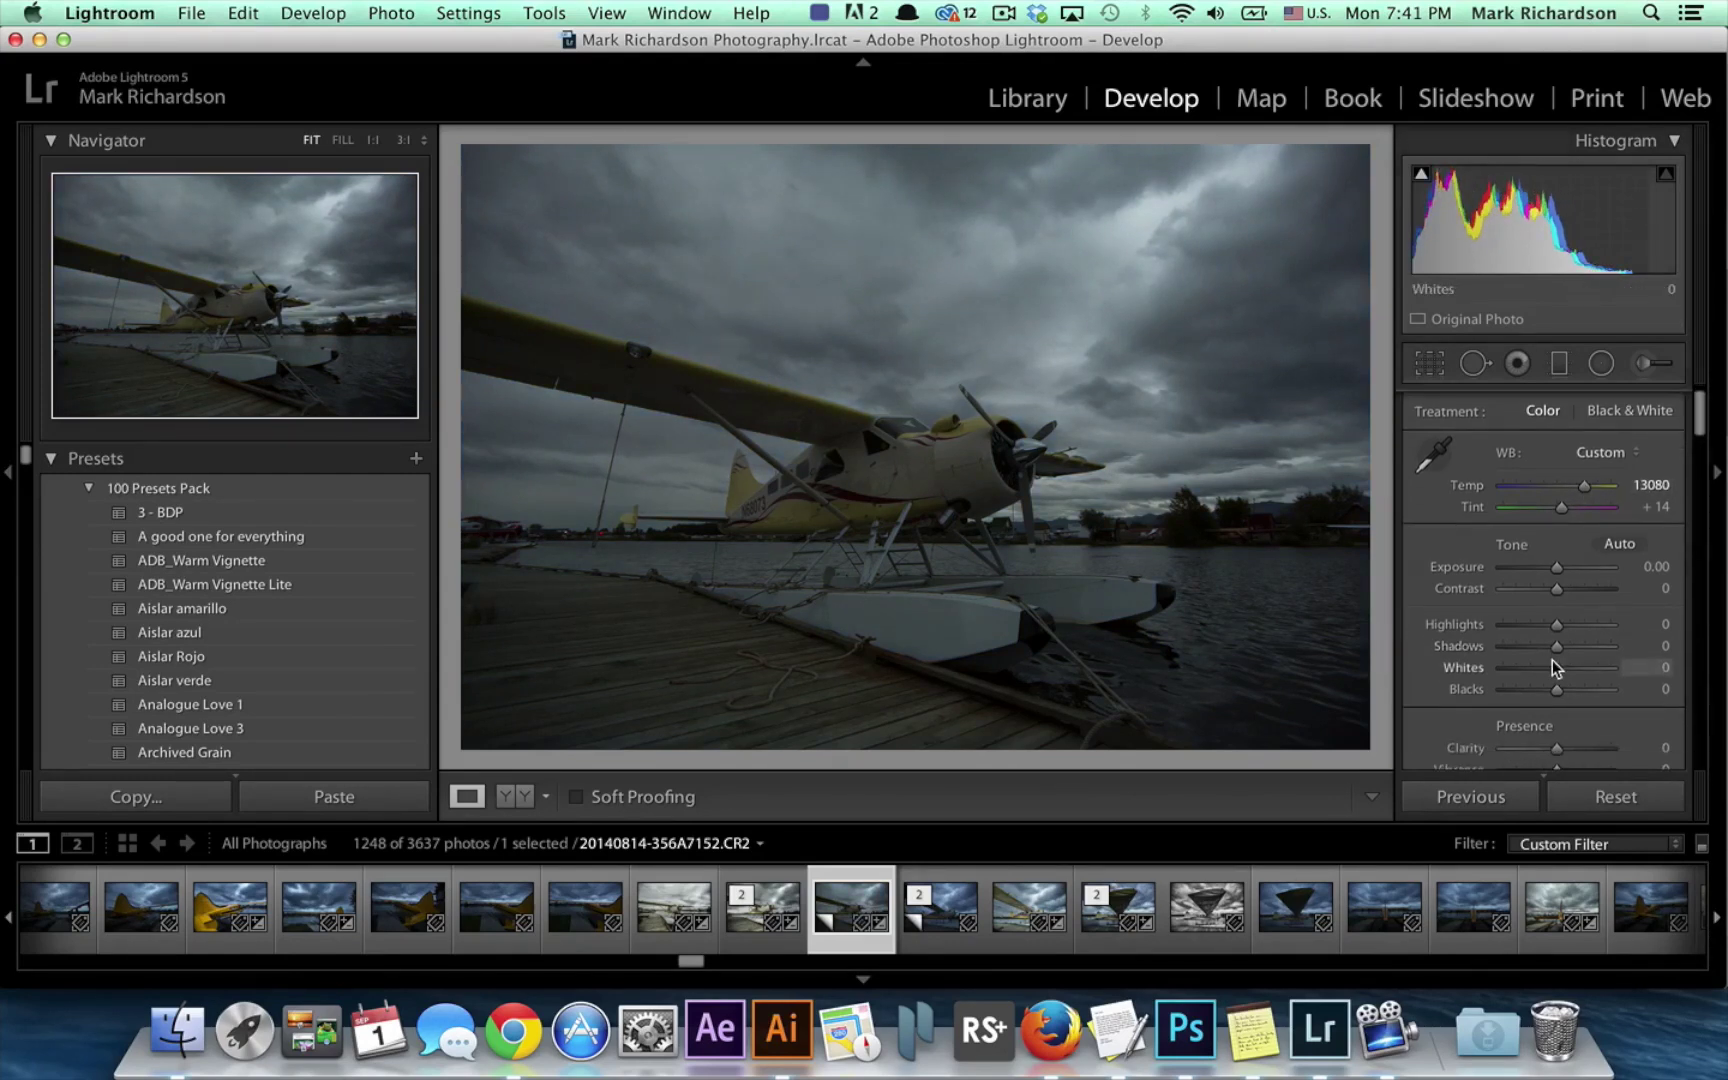
mouse_move(1559, 721)
mouse_down()
mouse_move(1618, 715)
mouse_move(1554, 706)
mouse_up()
scroll(1546, 698, down, 1)
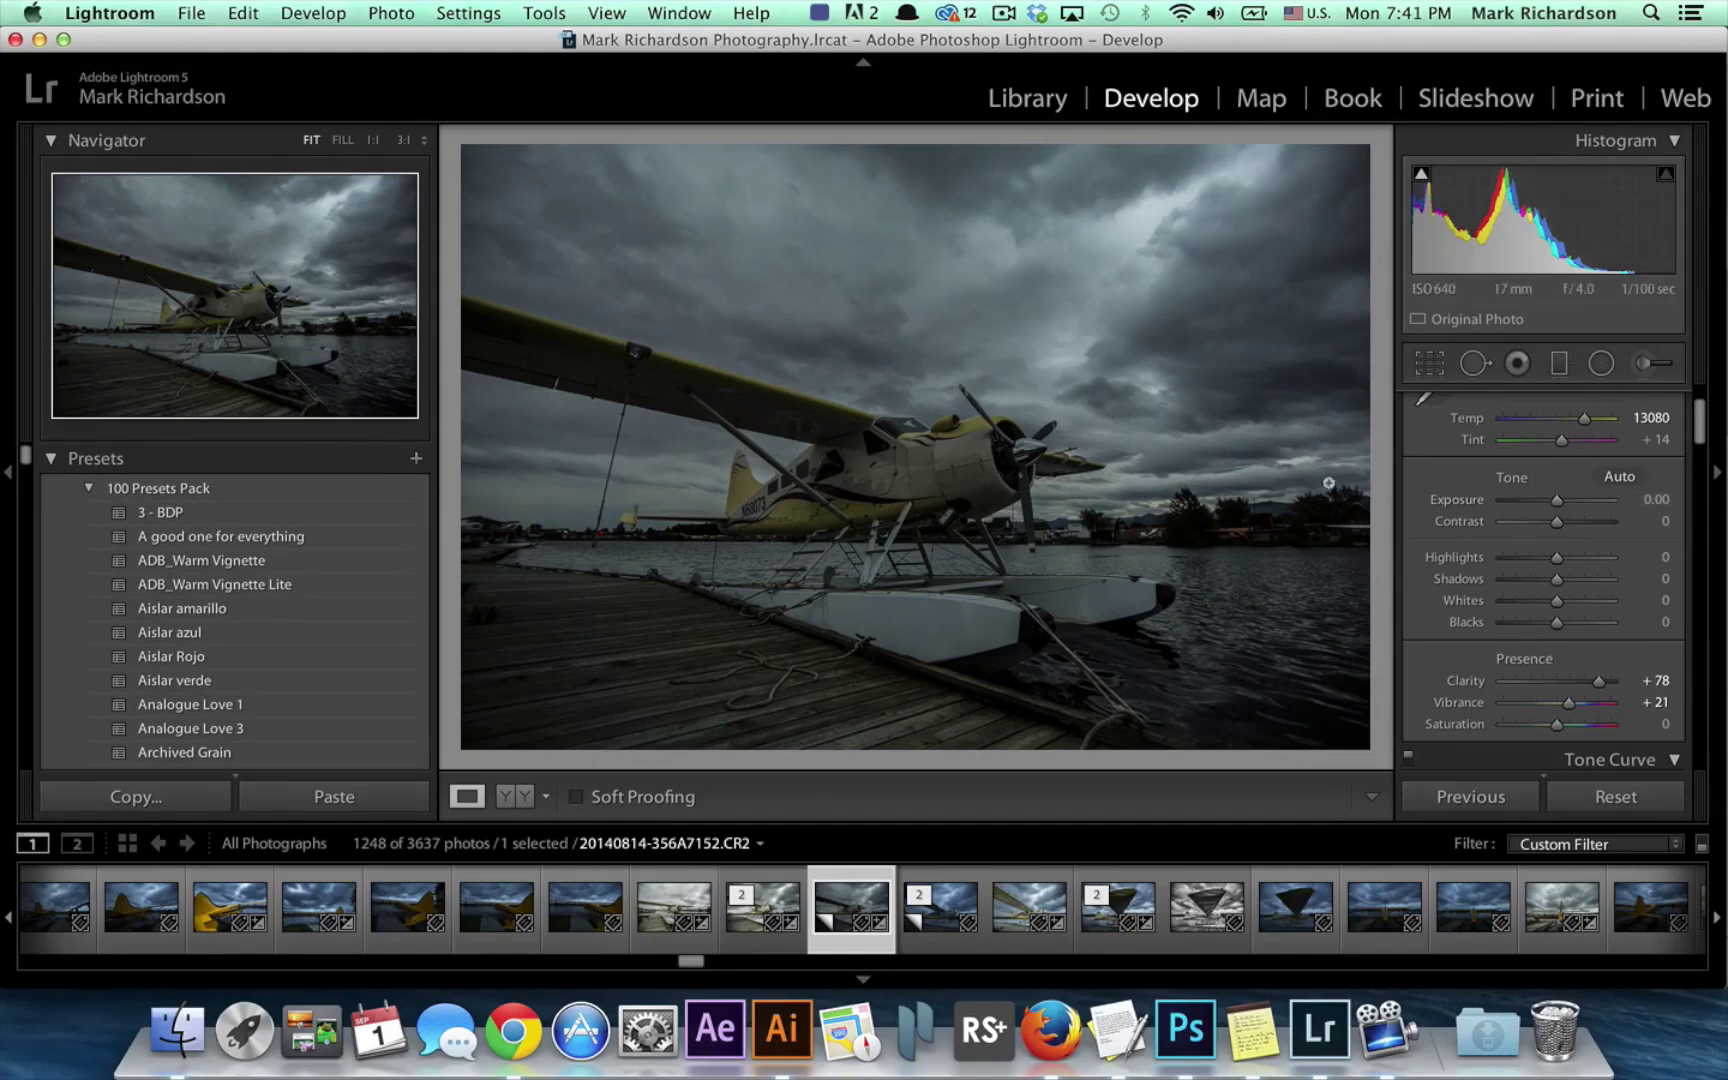
Activate the Adjustment Brush, reset all its effect values, and set its Exposure to 0.39.
click(1642, 365)
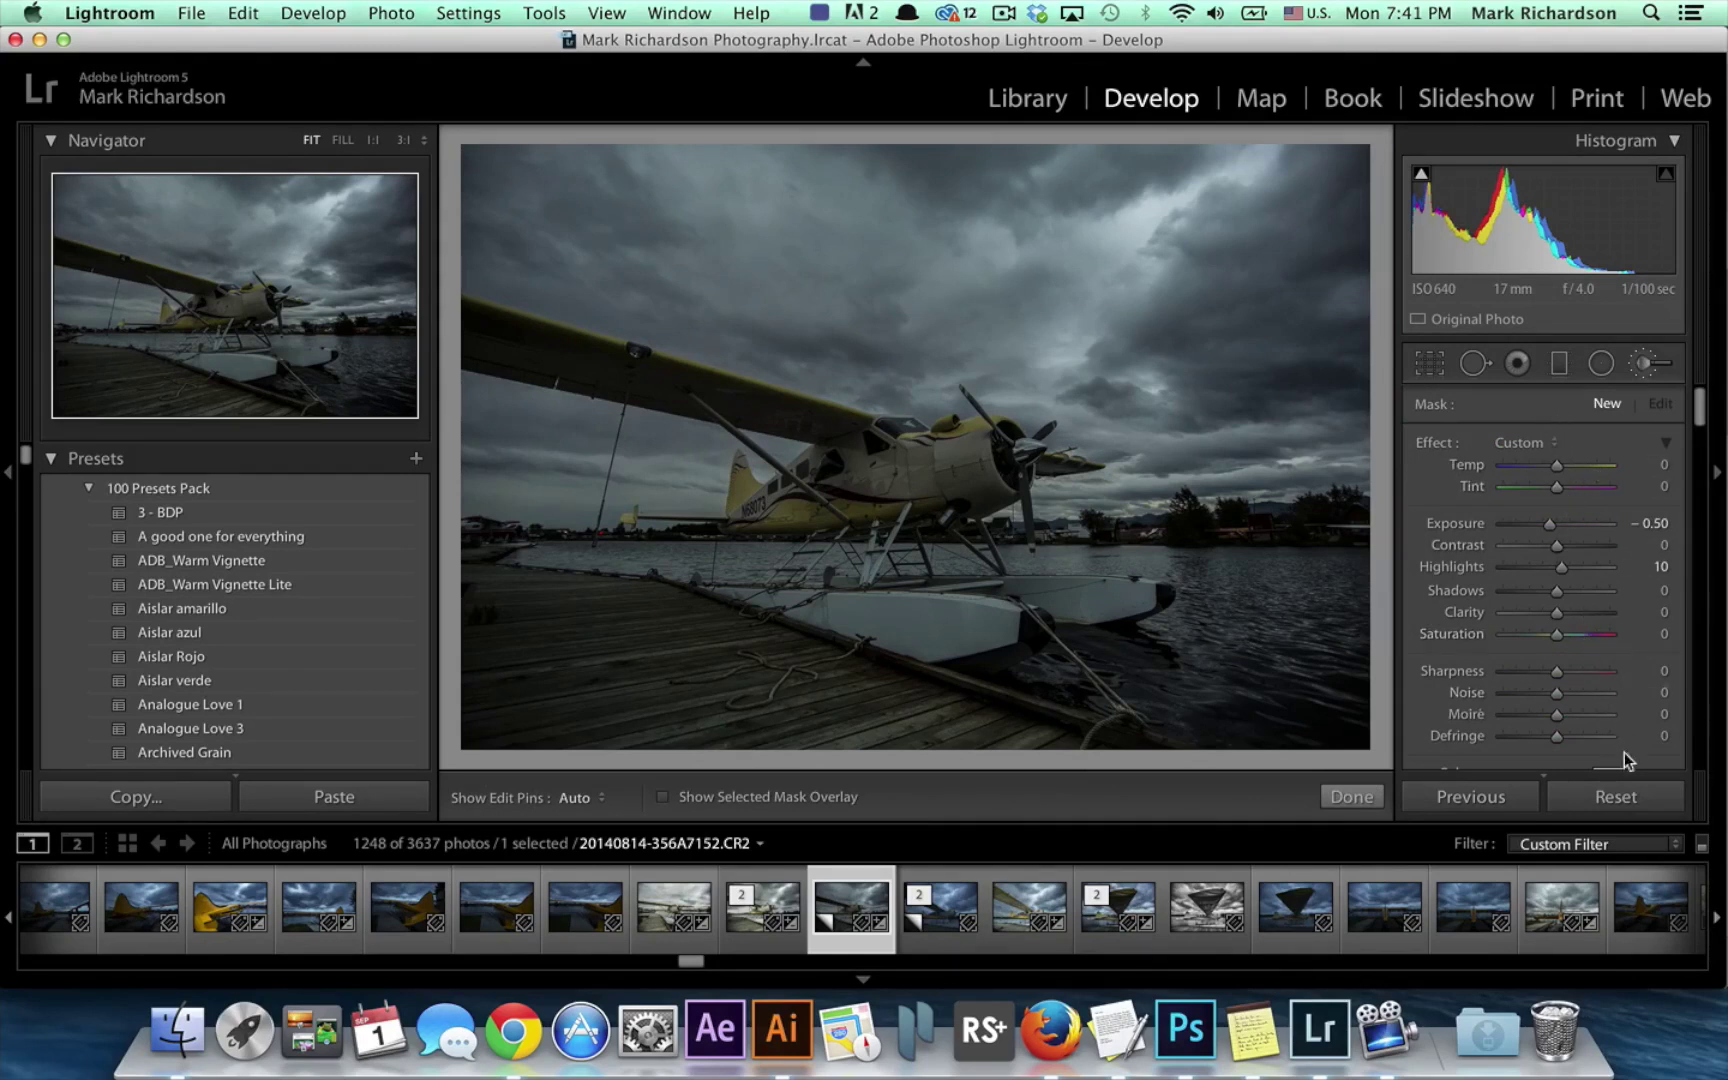
scroll(1526, 549, down, 2)
scroll(1528, 545, down, 4)
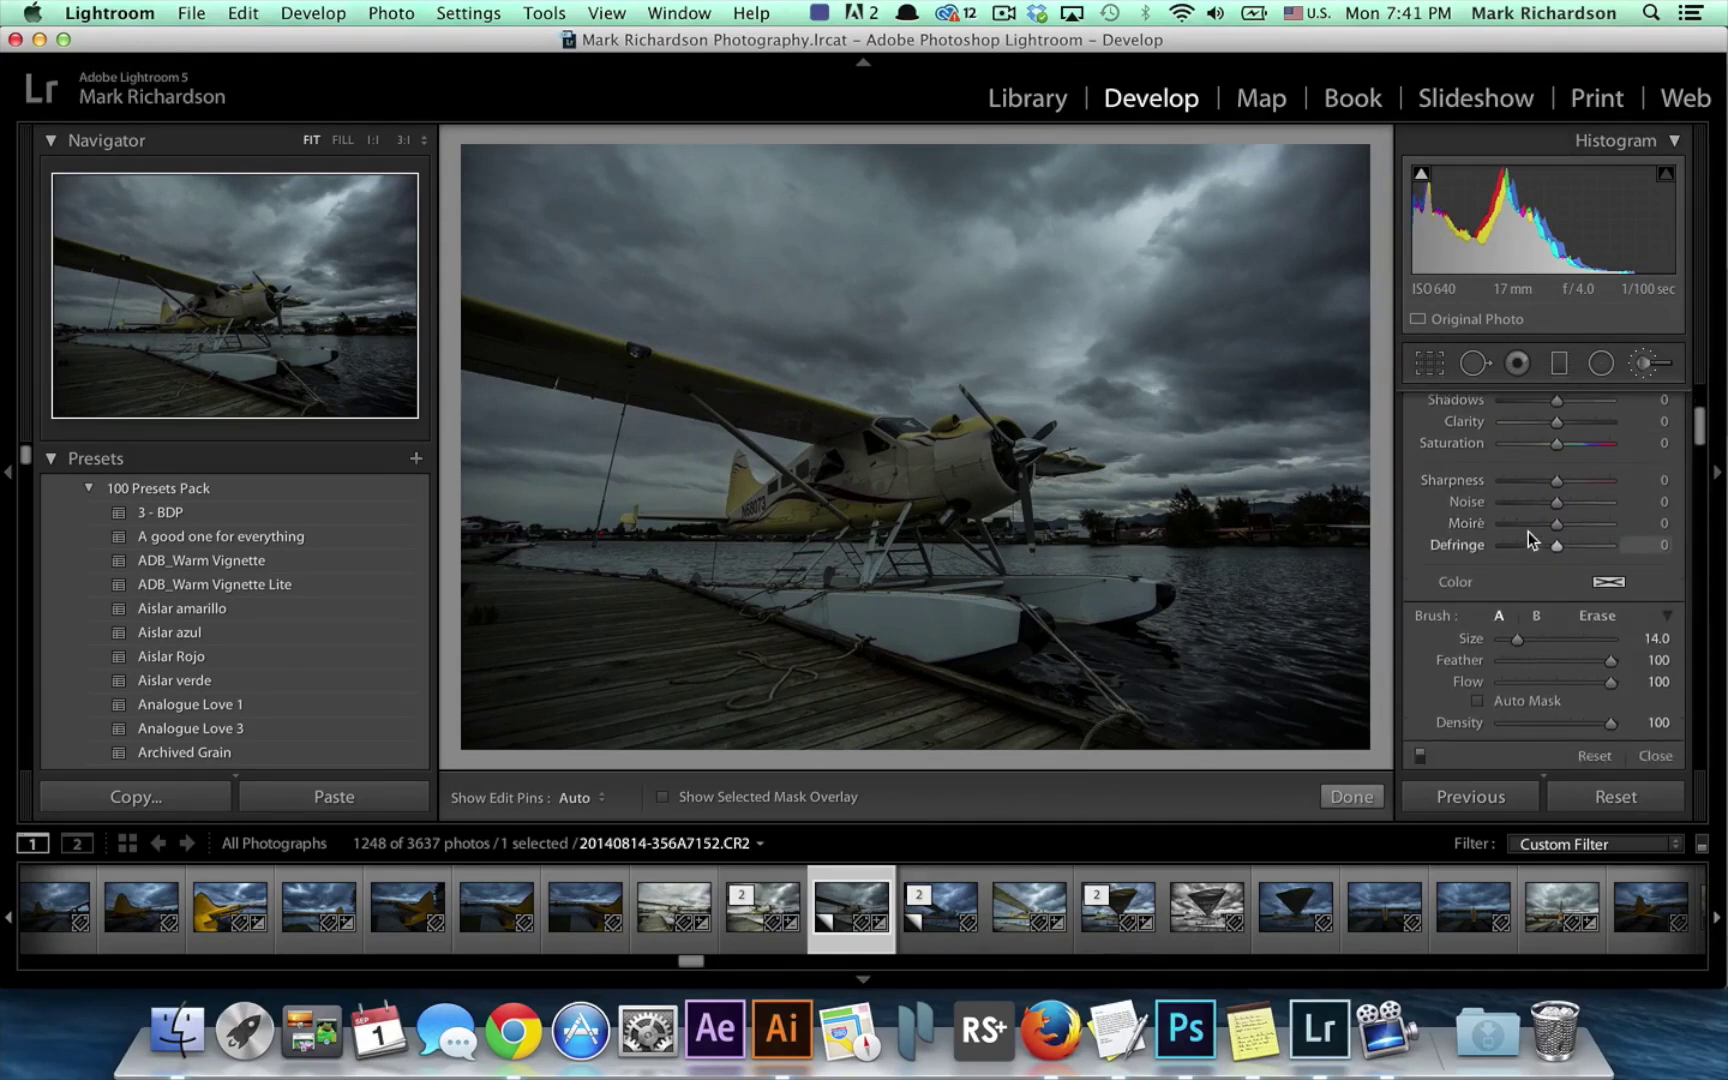
scroll(1528, 531, up, 6)
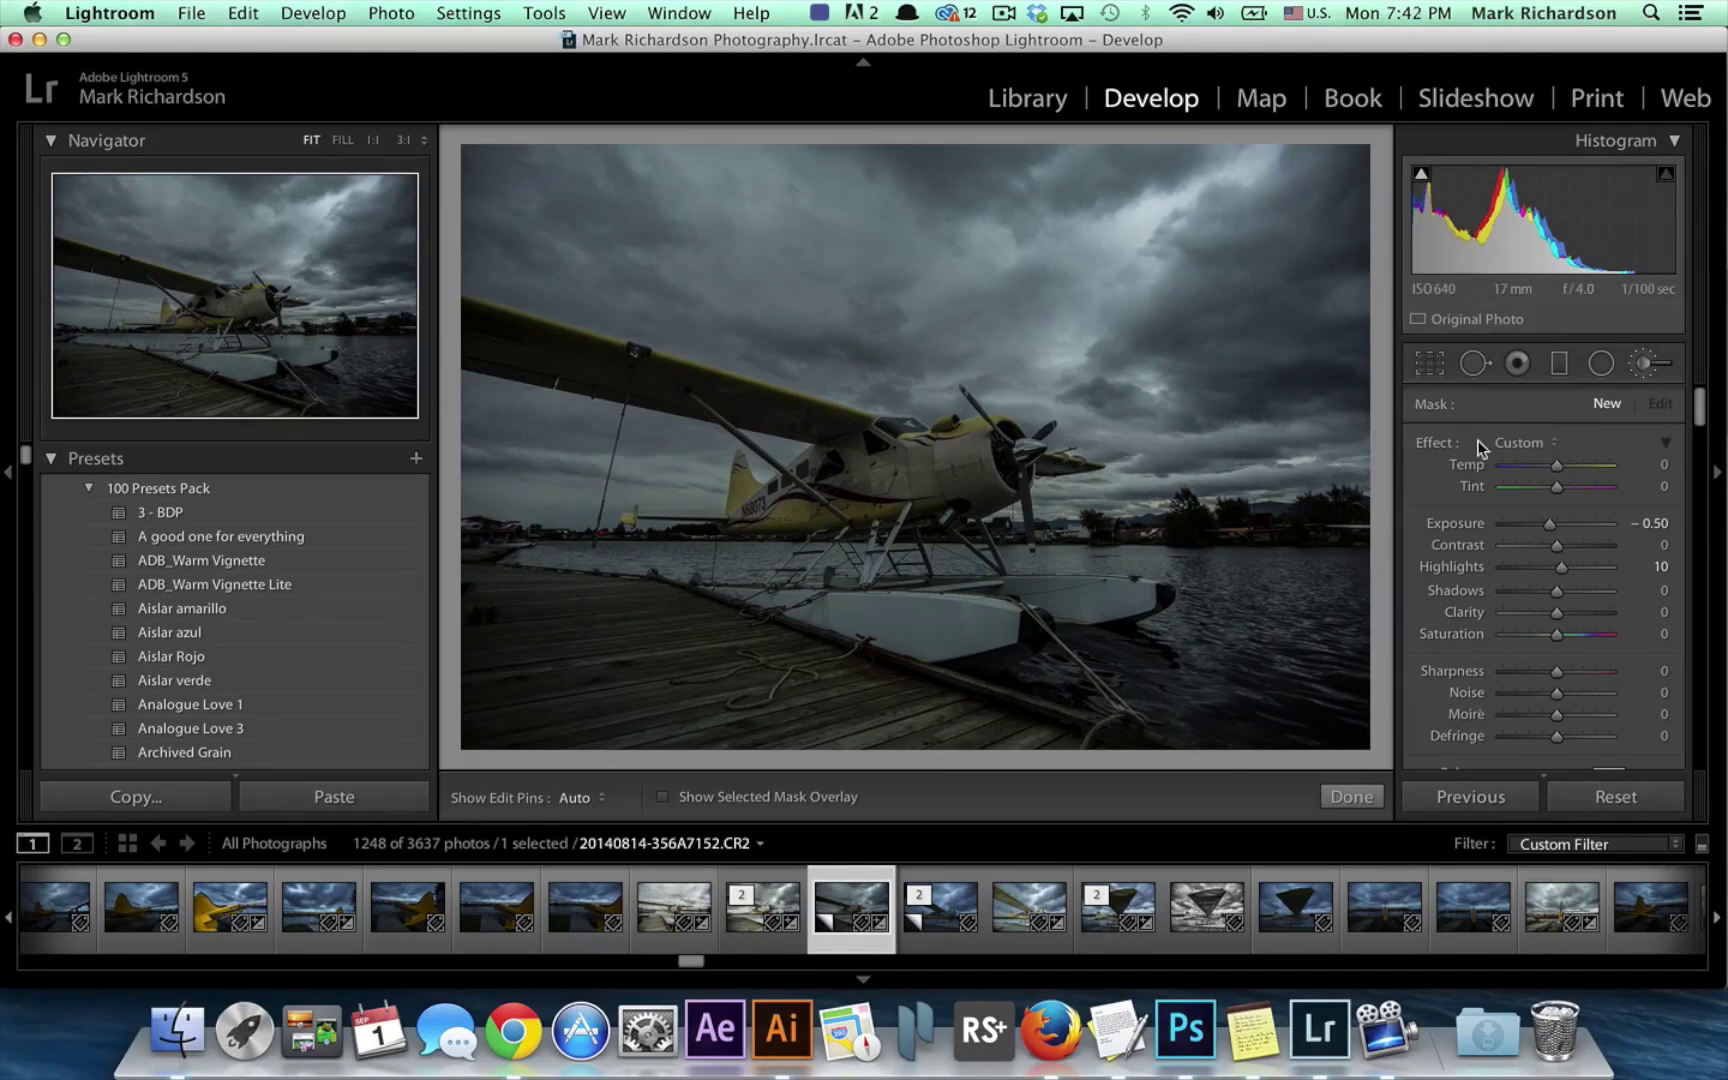
double_click(1436, 444)
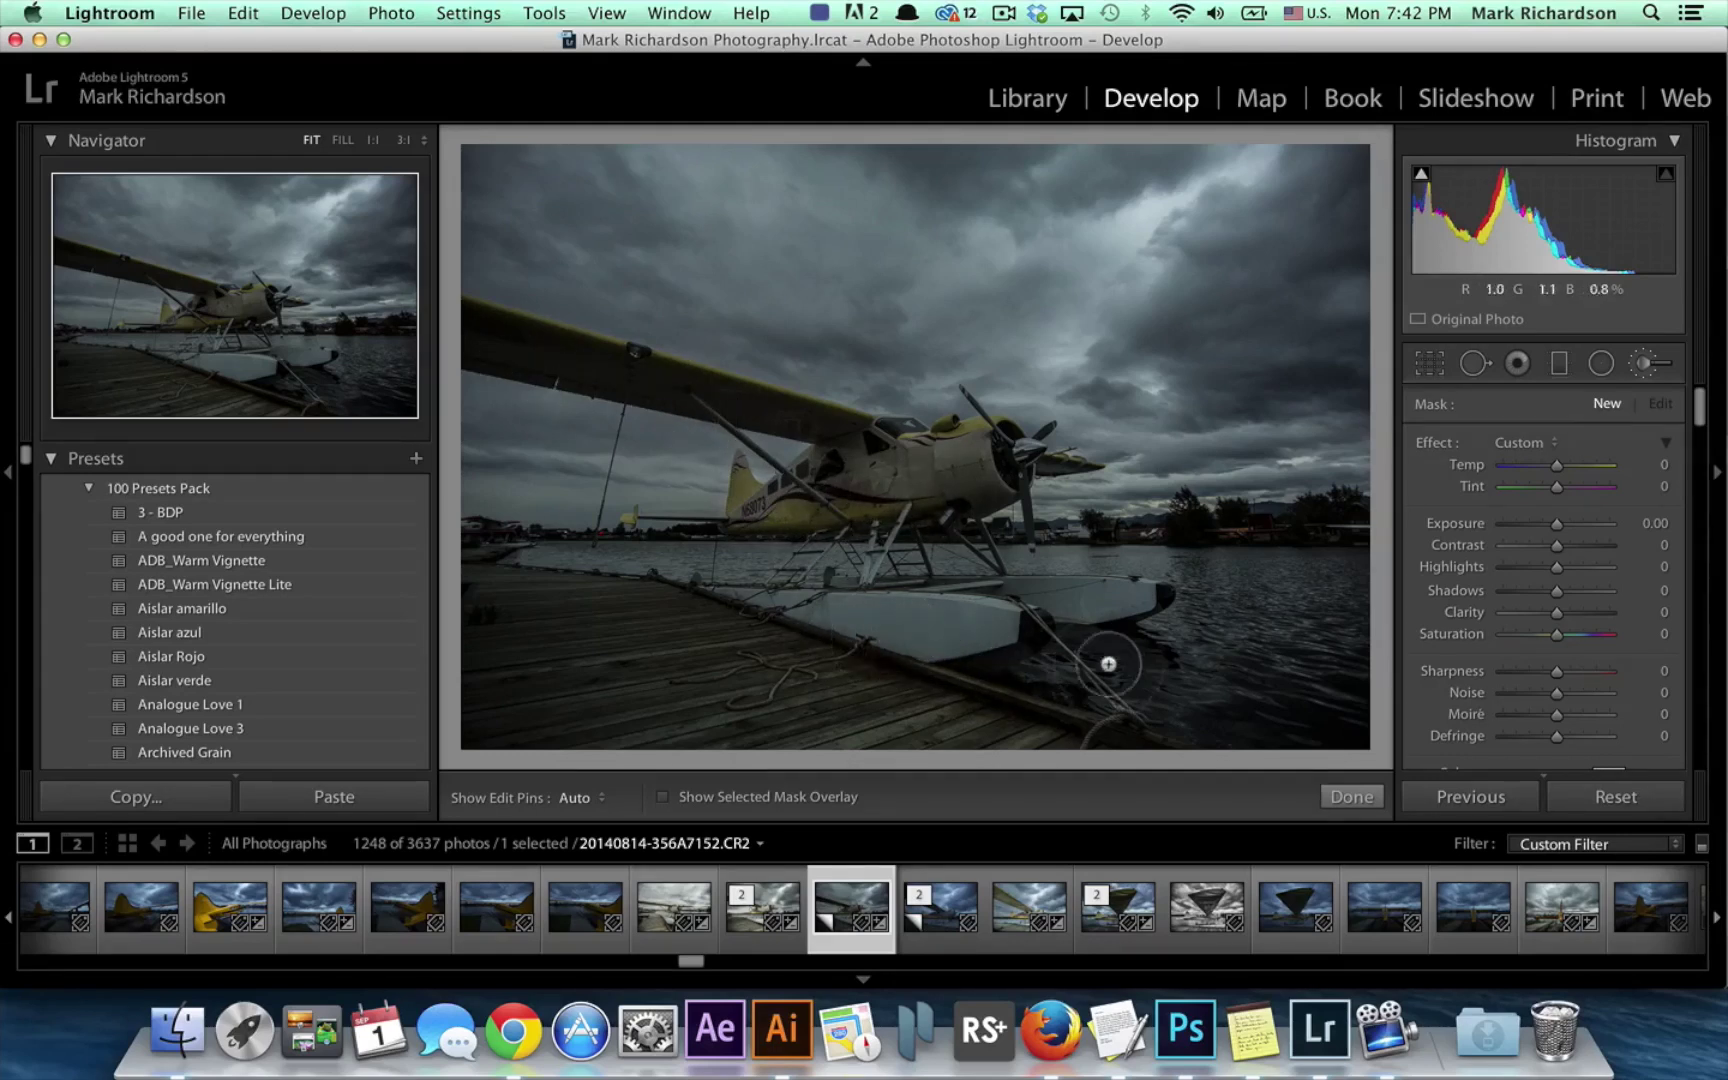
drag(1557, 524, 1563, 524)
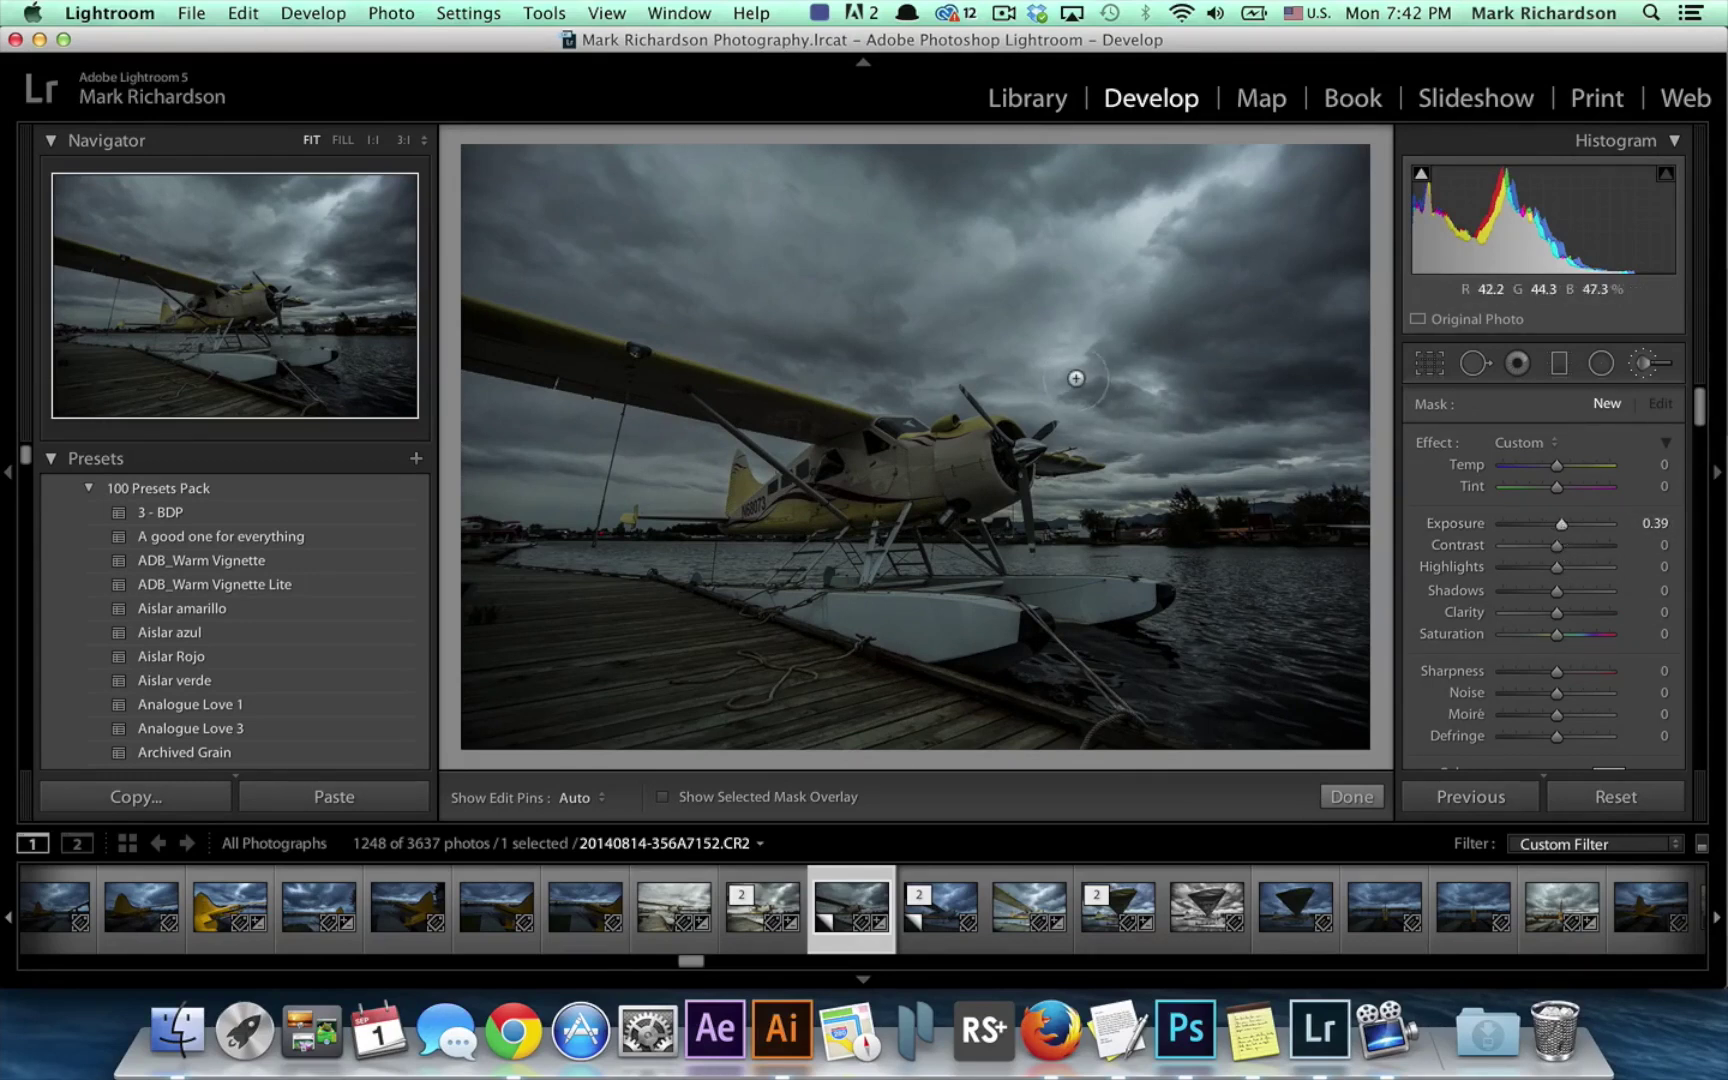
Brush over the wooden dock to brighten it, and raise that mask's Exposure to 1.27.
key(h)
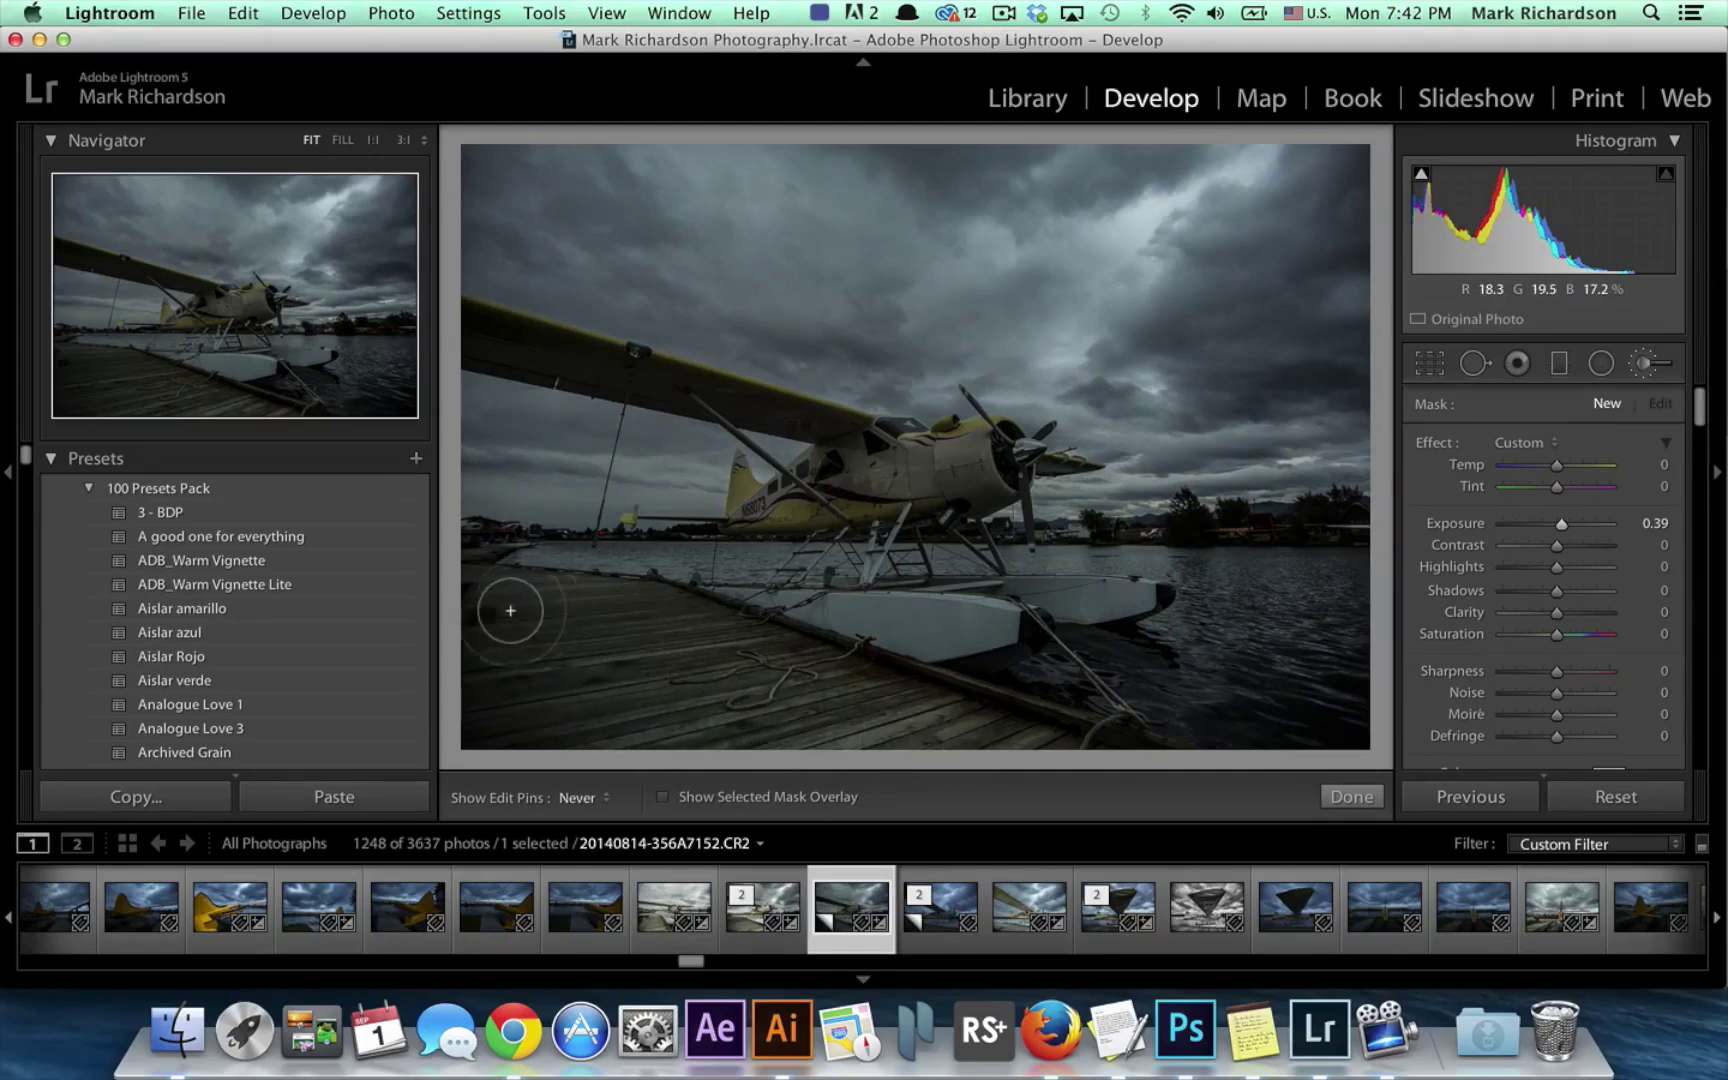
key(h)
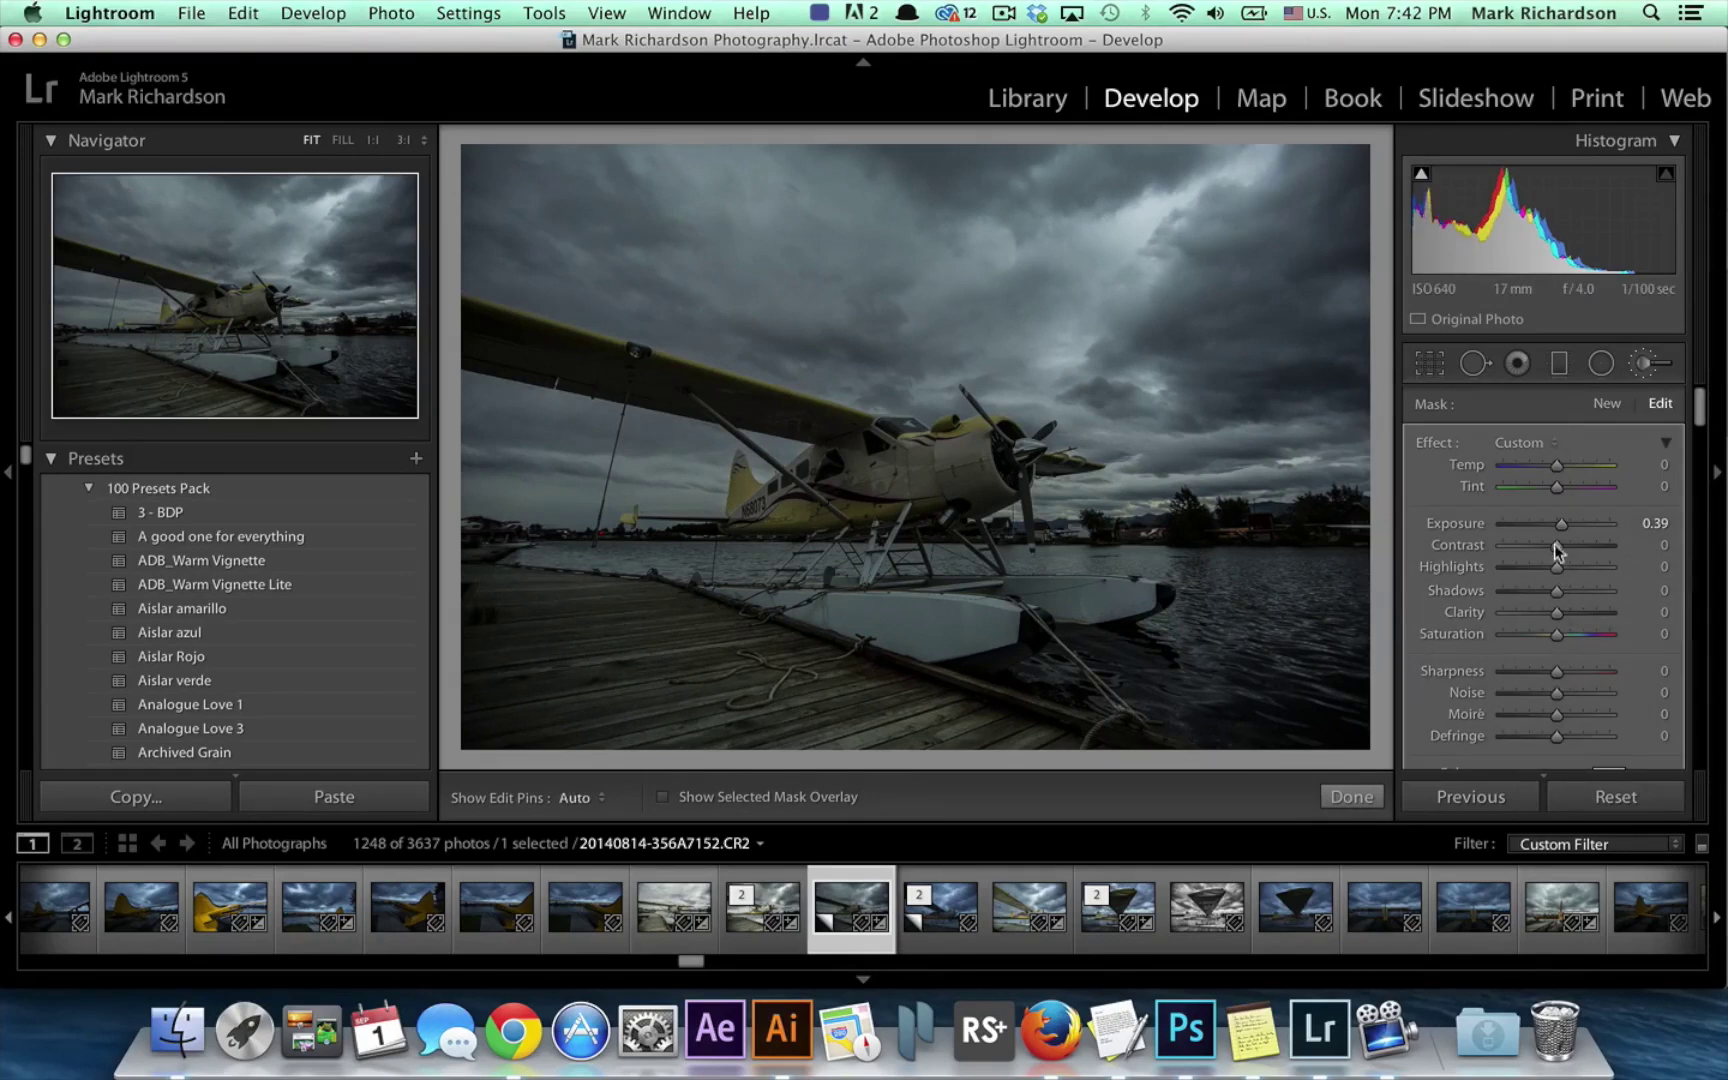
drag(1563, 528, 1571, 526)
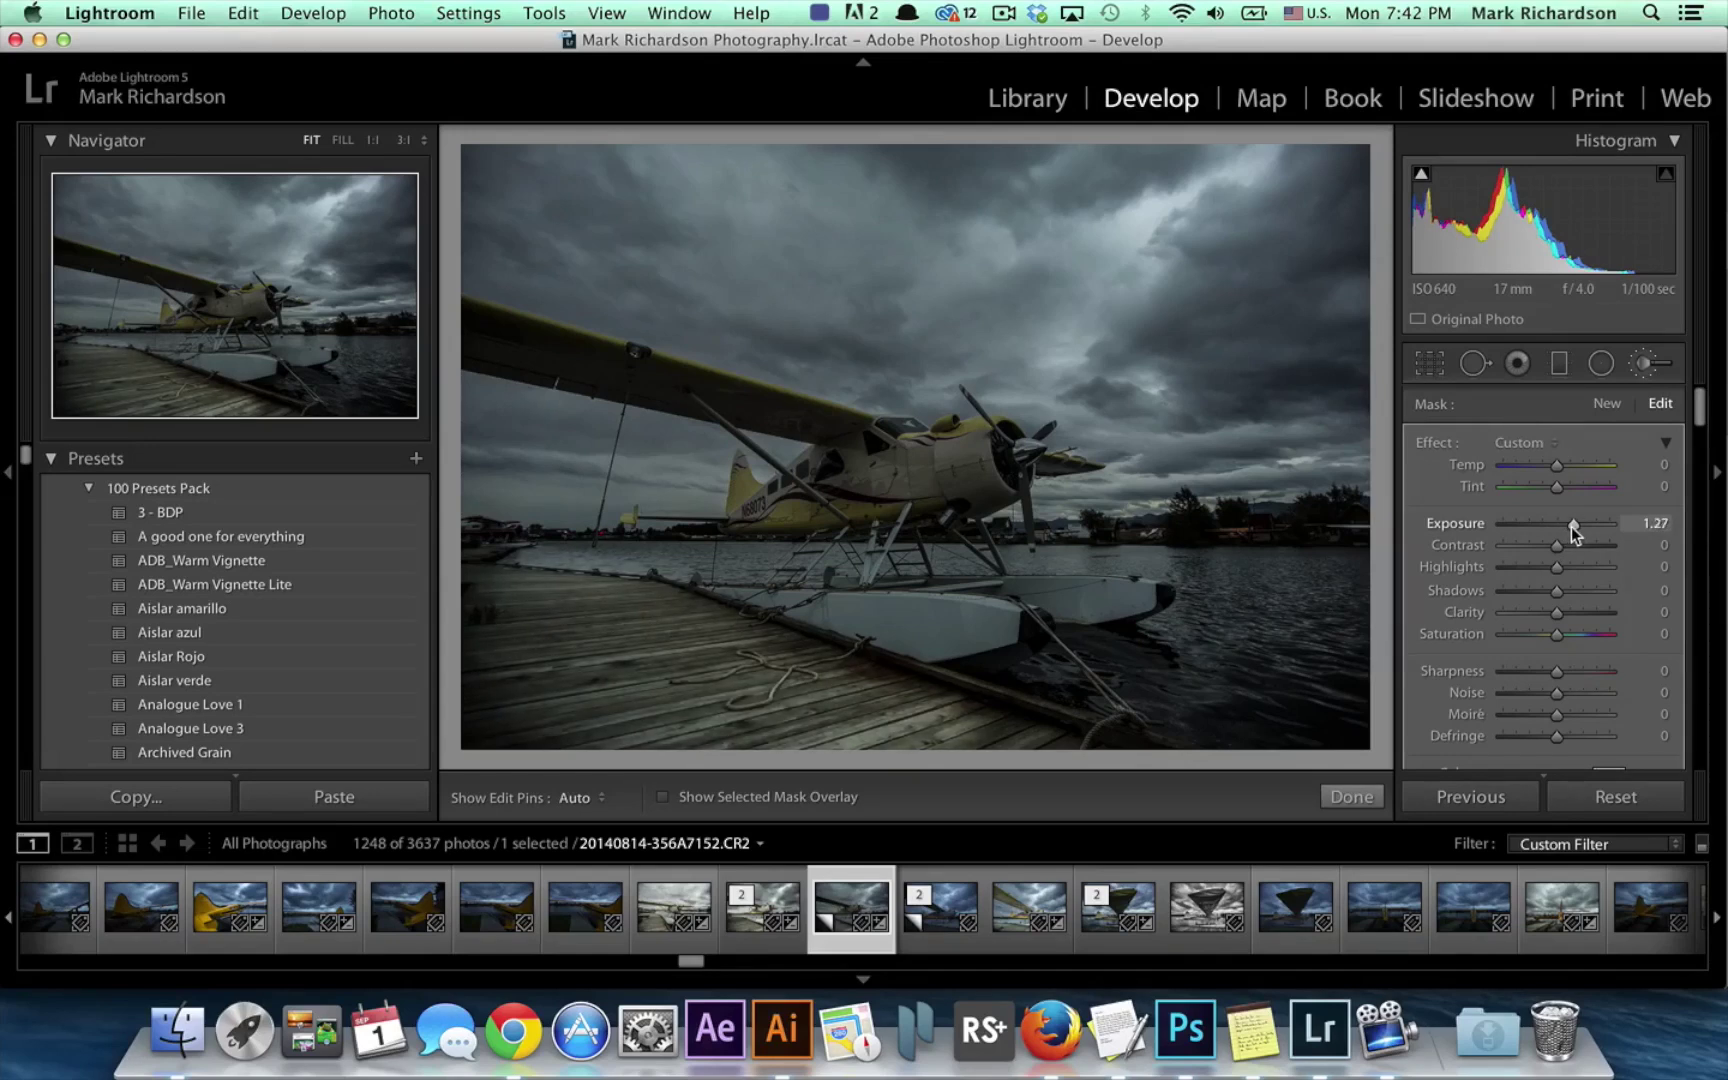
Check the dock's coverage with the mask overlay, hide the overlay, and brush the remaining dock planks.
click(701, 801)
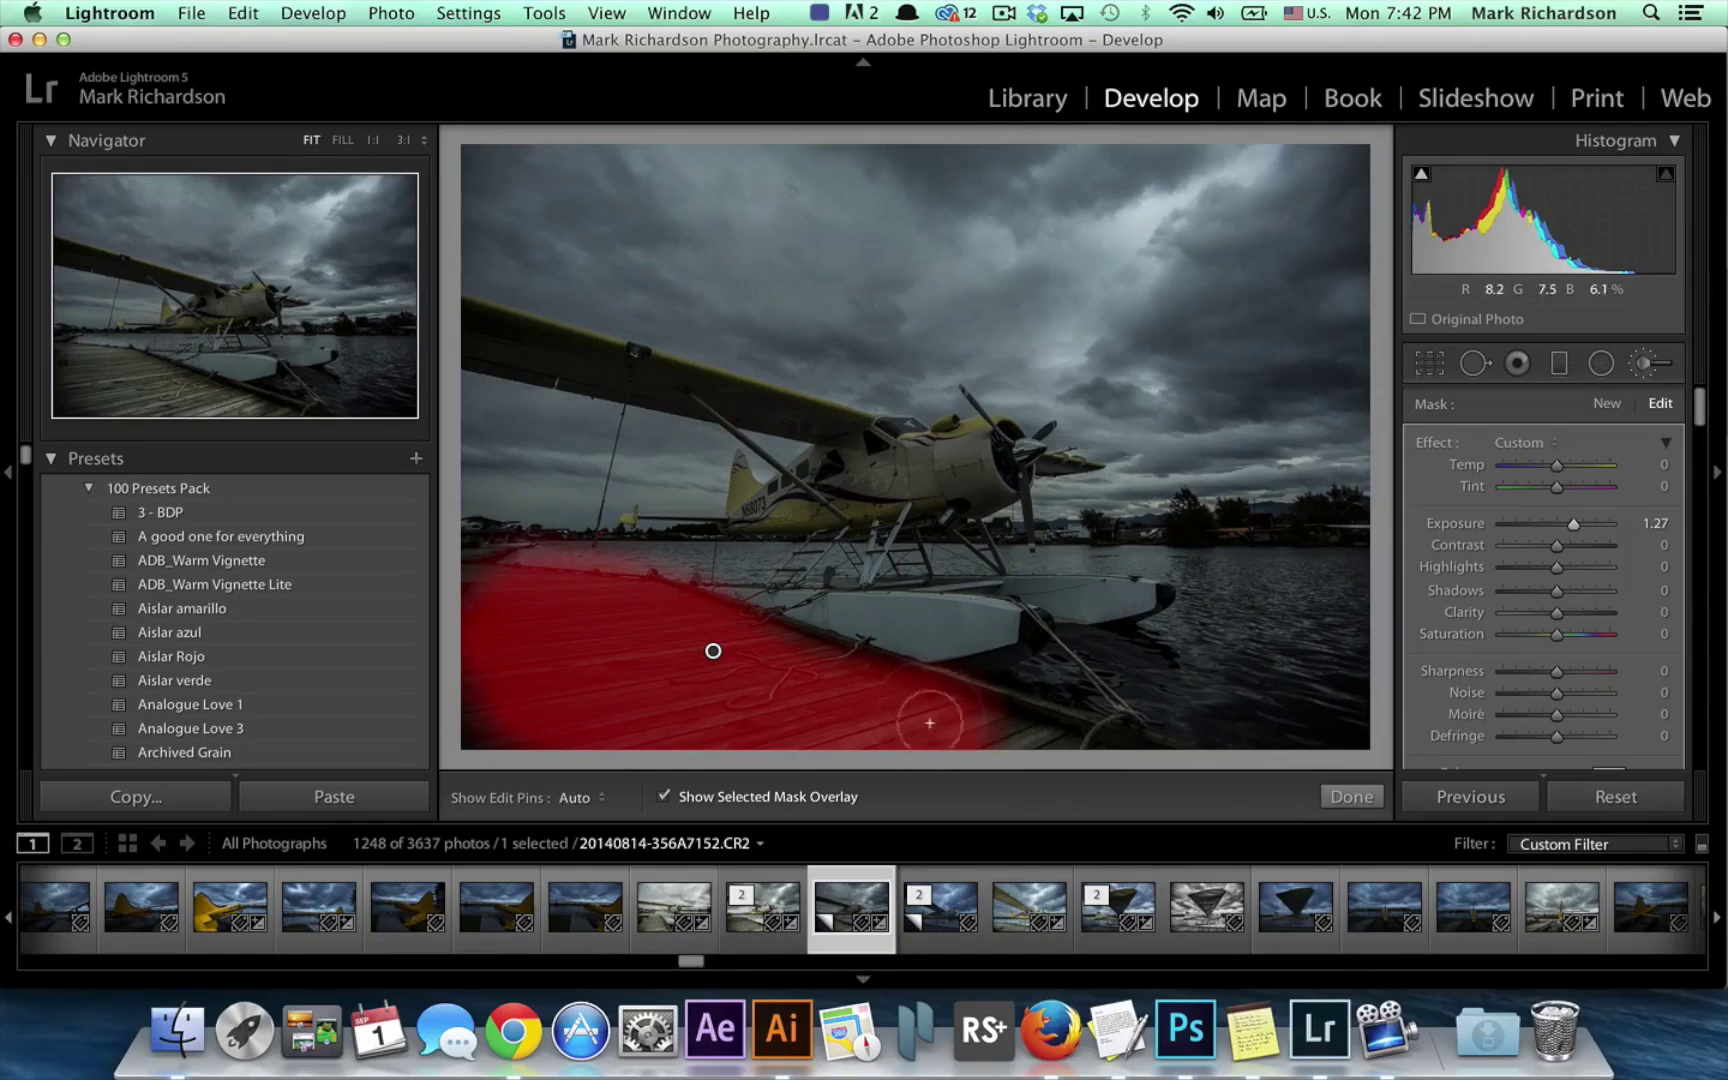
click(663, 797)
key(h)
key(h)
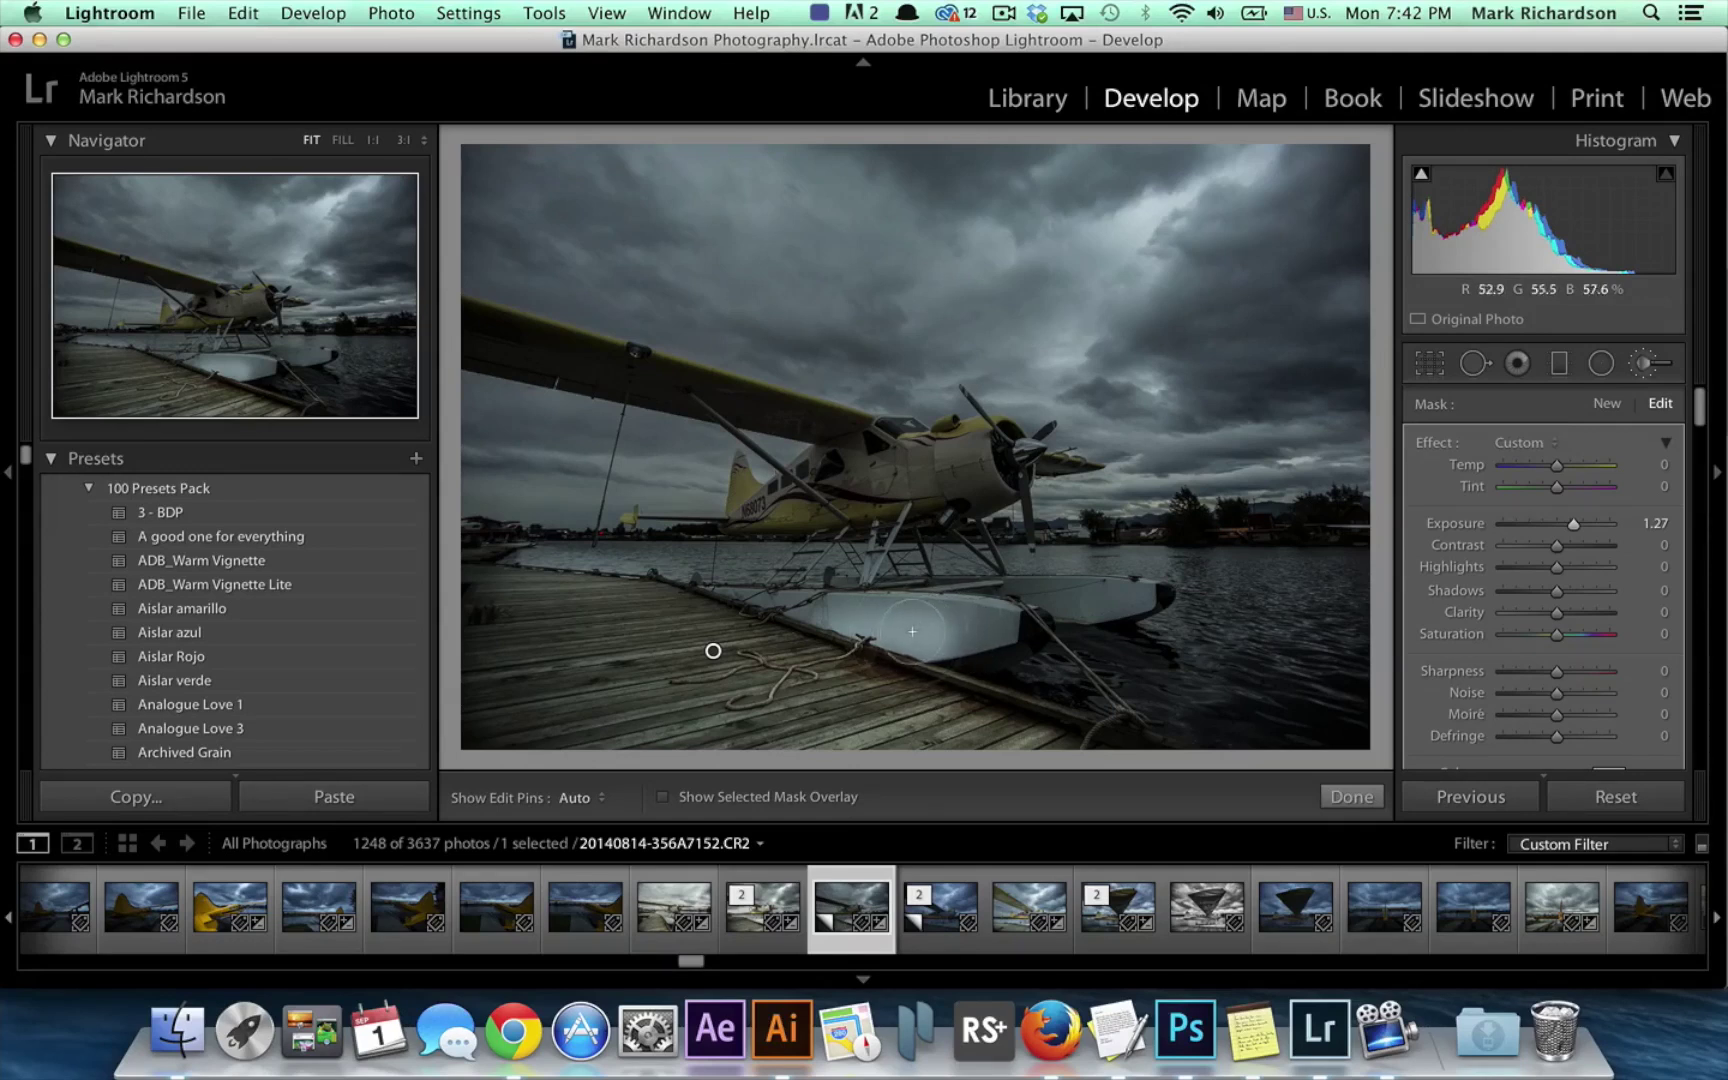
Extend the brightening mask over the near float and the seaplane's fuselage, tail and wing.
key(h)
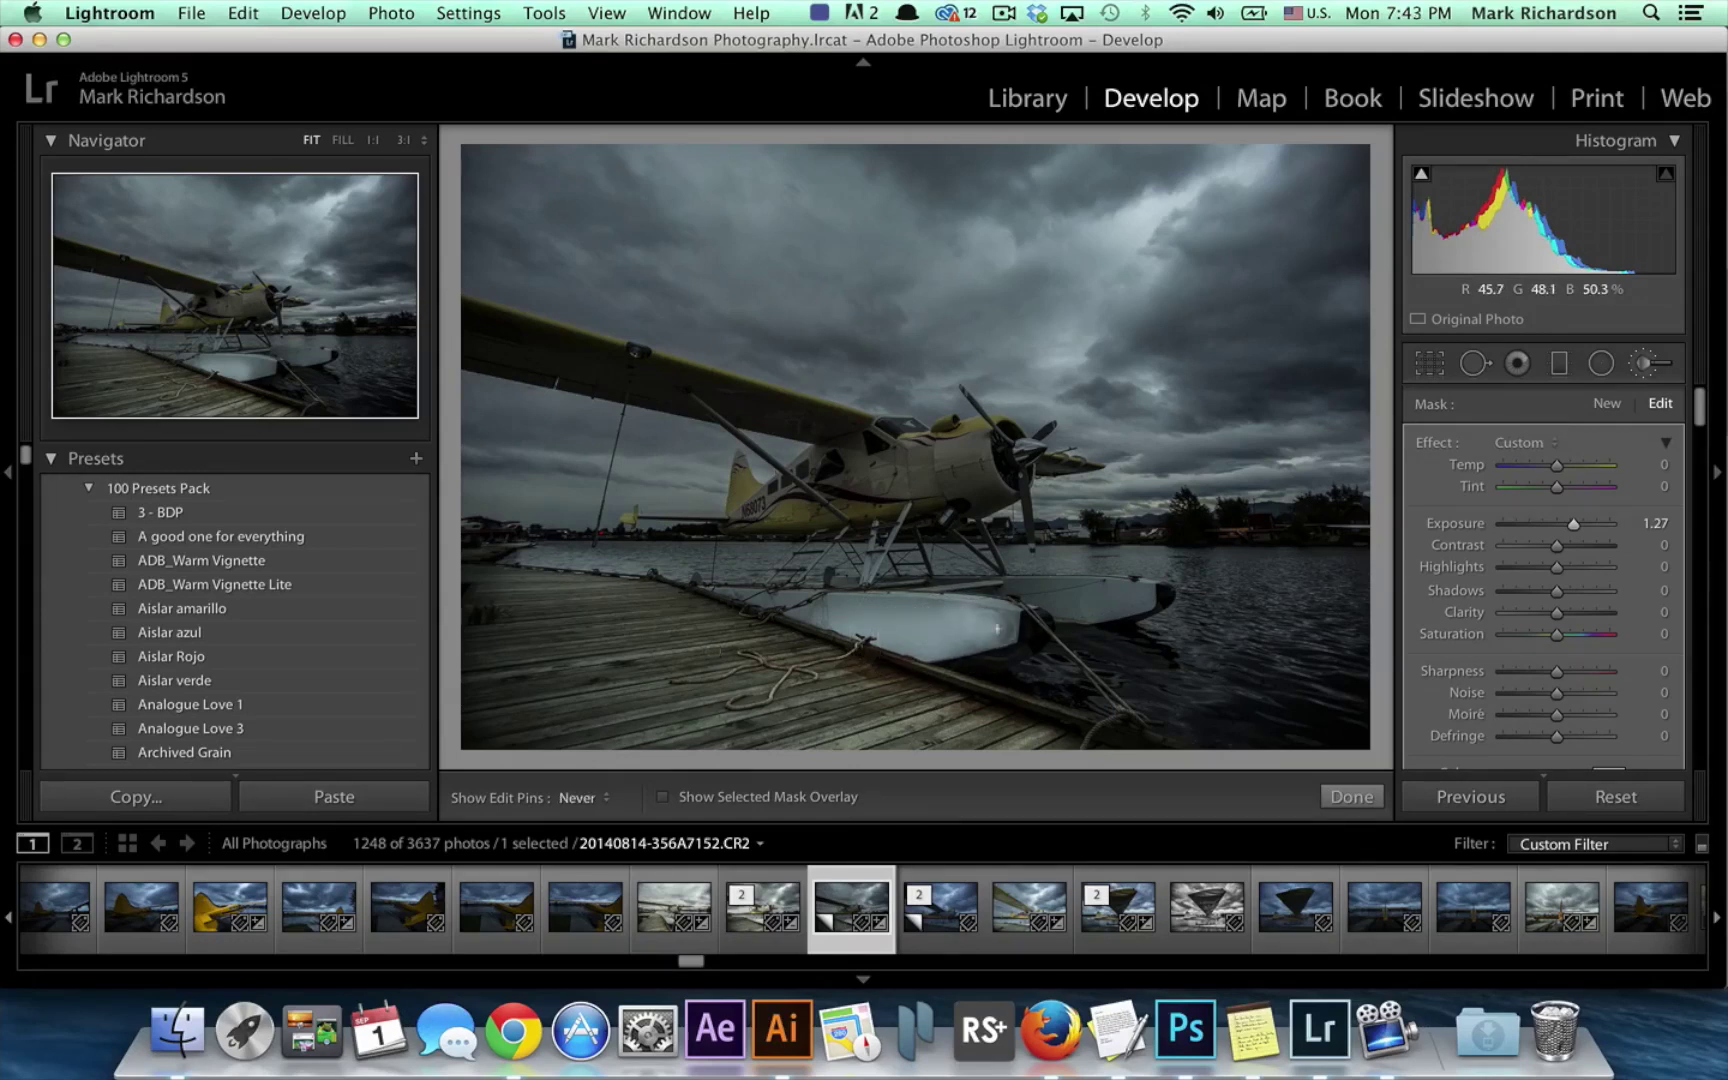
mouse_move(912, 596)
mouse_down()
mouse_move(744, 608)
mouse_move(978, 627)
mouse_move(911, 650)
mouse_move(788, 625)
mouse_move(793, 587)
mouse_move(773, 599)
mouse_move(850, 519)
mouse_move(745, 518)
mouse_move(738, 467)
mouse_move(710, 515)
mouse_move(627, 518)
mouse_move(807, 522)
mouse_move(870, 480)
mouse_move(832, 454)
mouse_move(989, 477)
mouse_move(898, 484)
mouse_move(937, 495)
mouse_move(976, 449)
mouse_move(1008, 457)
mouse_move(949, 468)
mouse_move(666, 398)
mouse_move(479, 324)
mouse_move(747, 413)
mouse_move(494, 353)
mouse_up()
key(h)
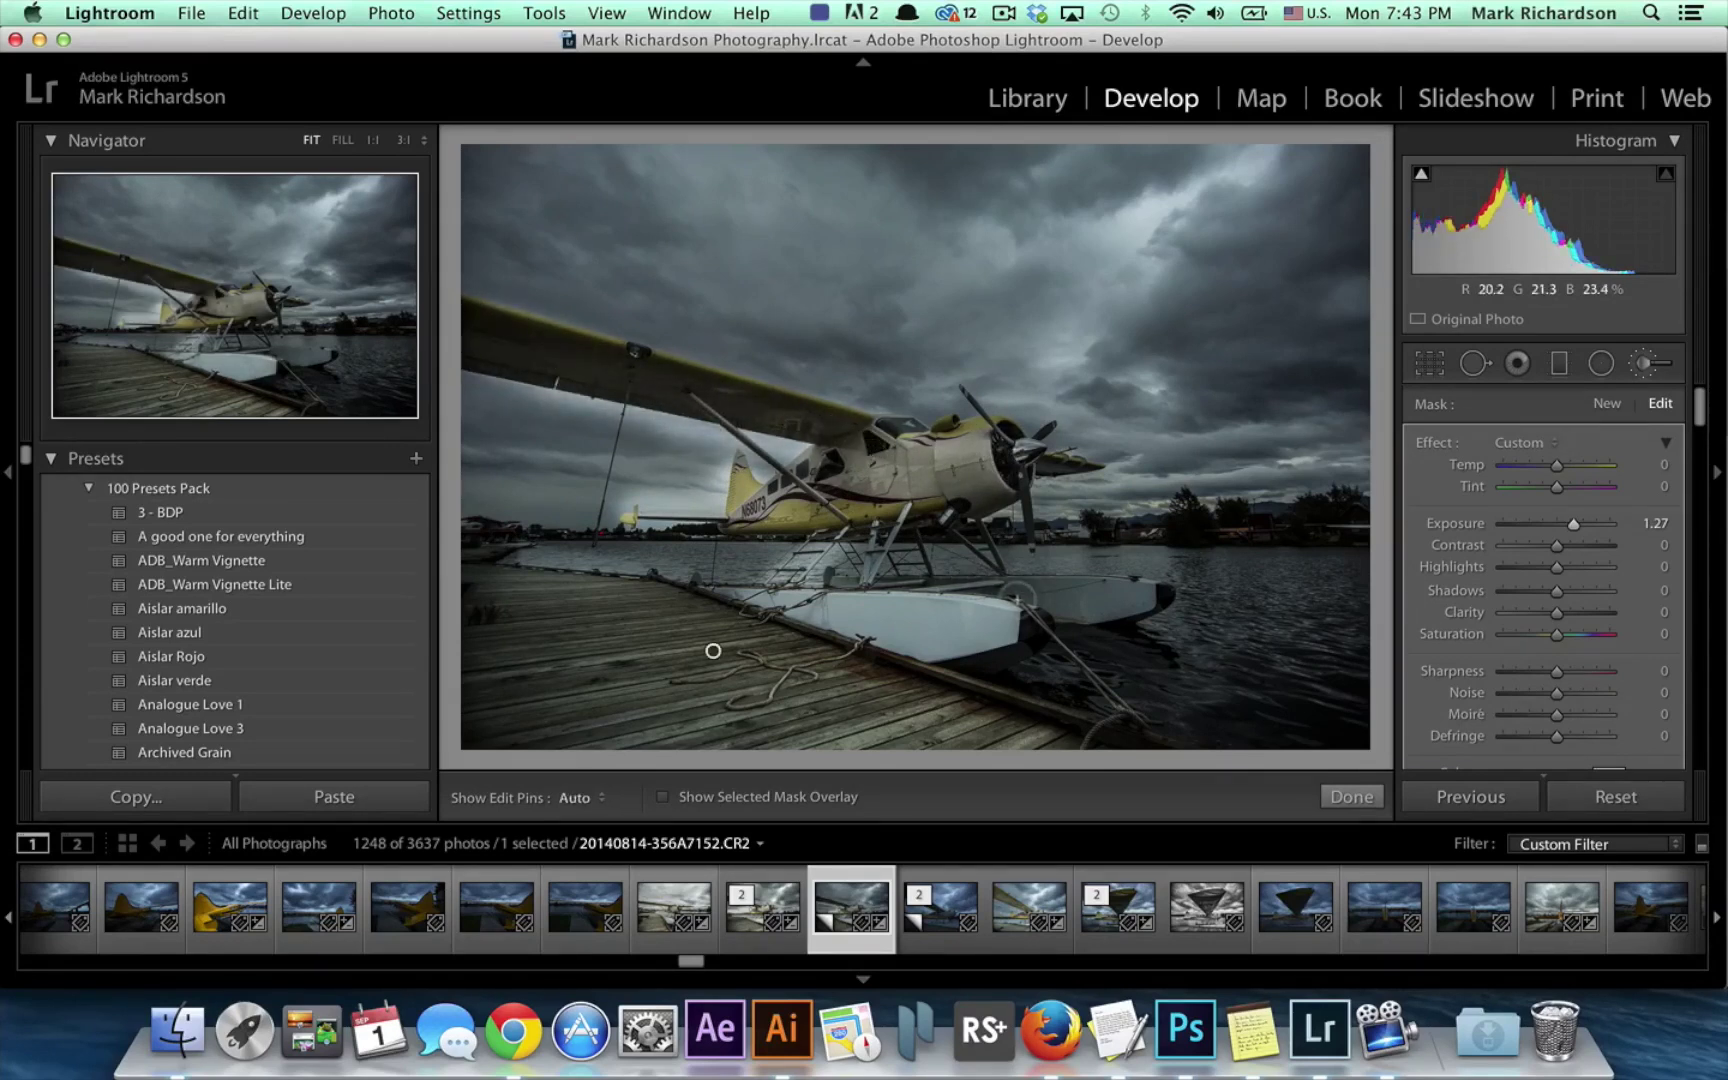
Brush the brightening mask over the far float, and set its Exposure to 1.32.
key(h)
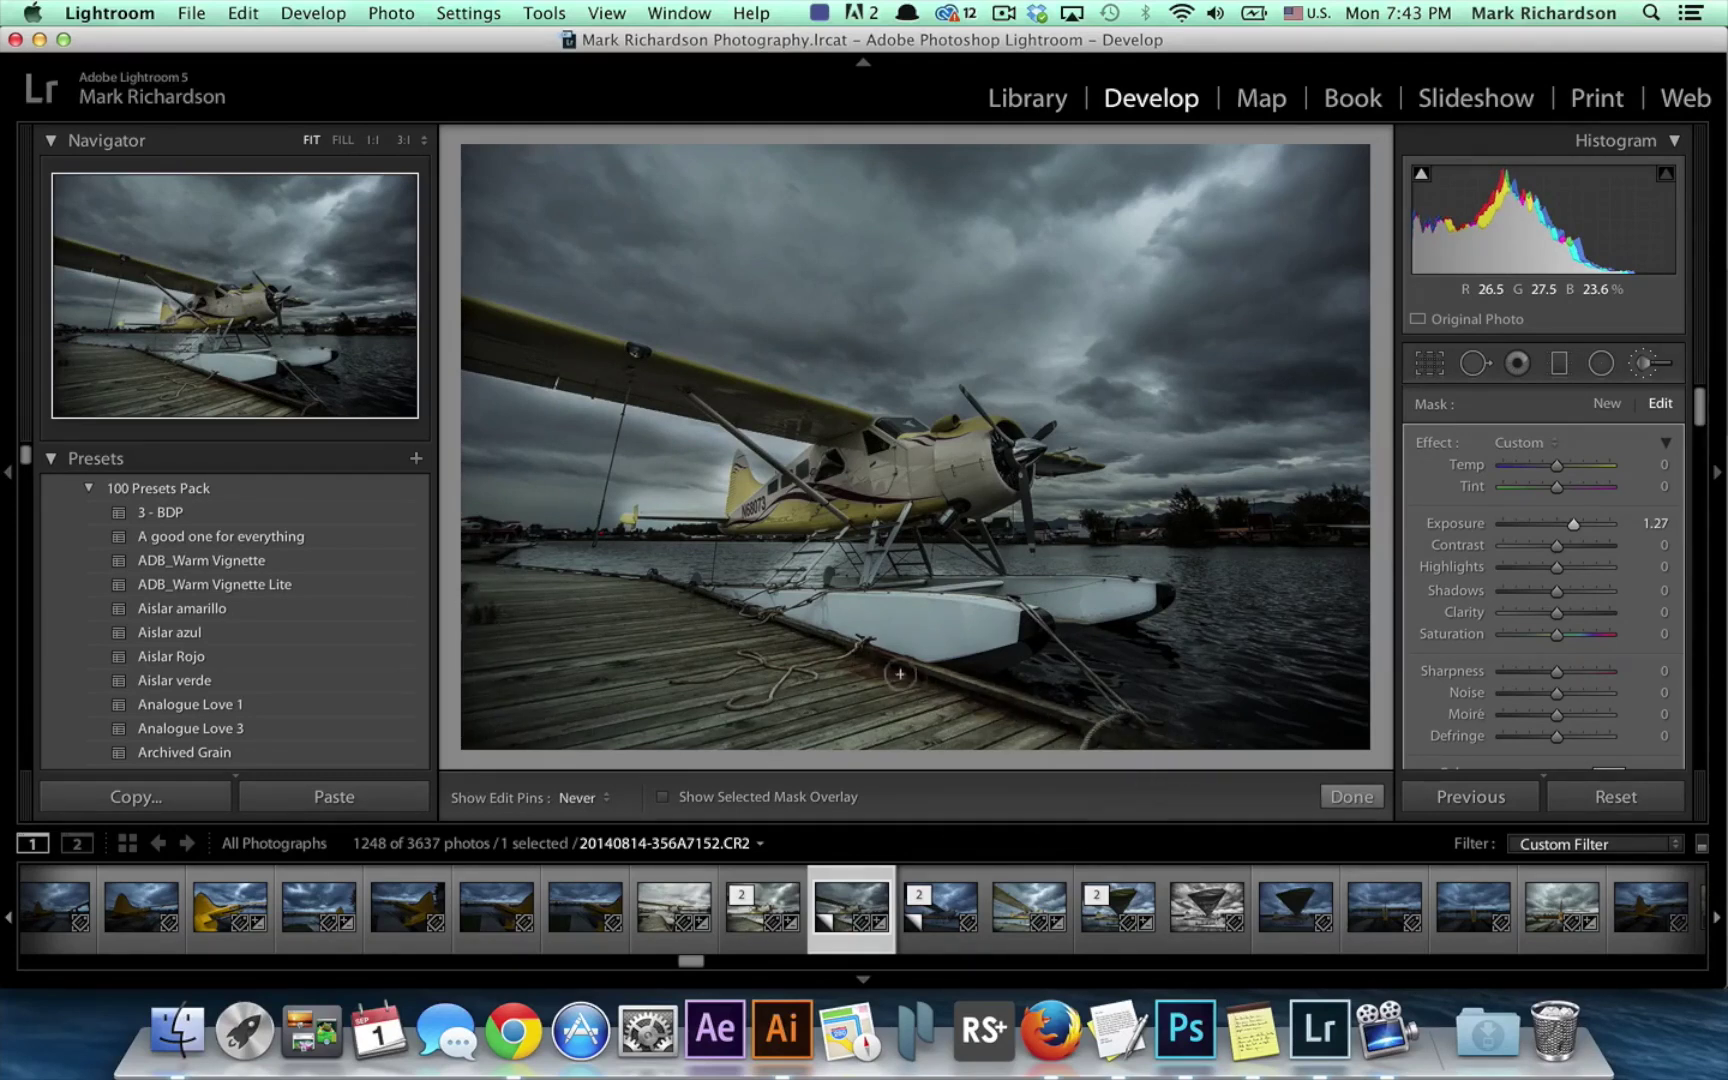
mouse_move(1056, 626)
mouse_down()
mouse_move(1137, 595)
mouse_move(851, 575)
mouse_move(850, 605)
mouse_move(891, 517)
mouse_move(858, 591)
mouse_up()
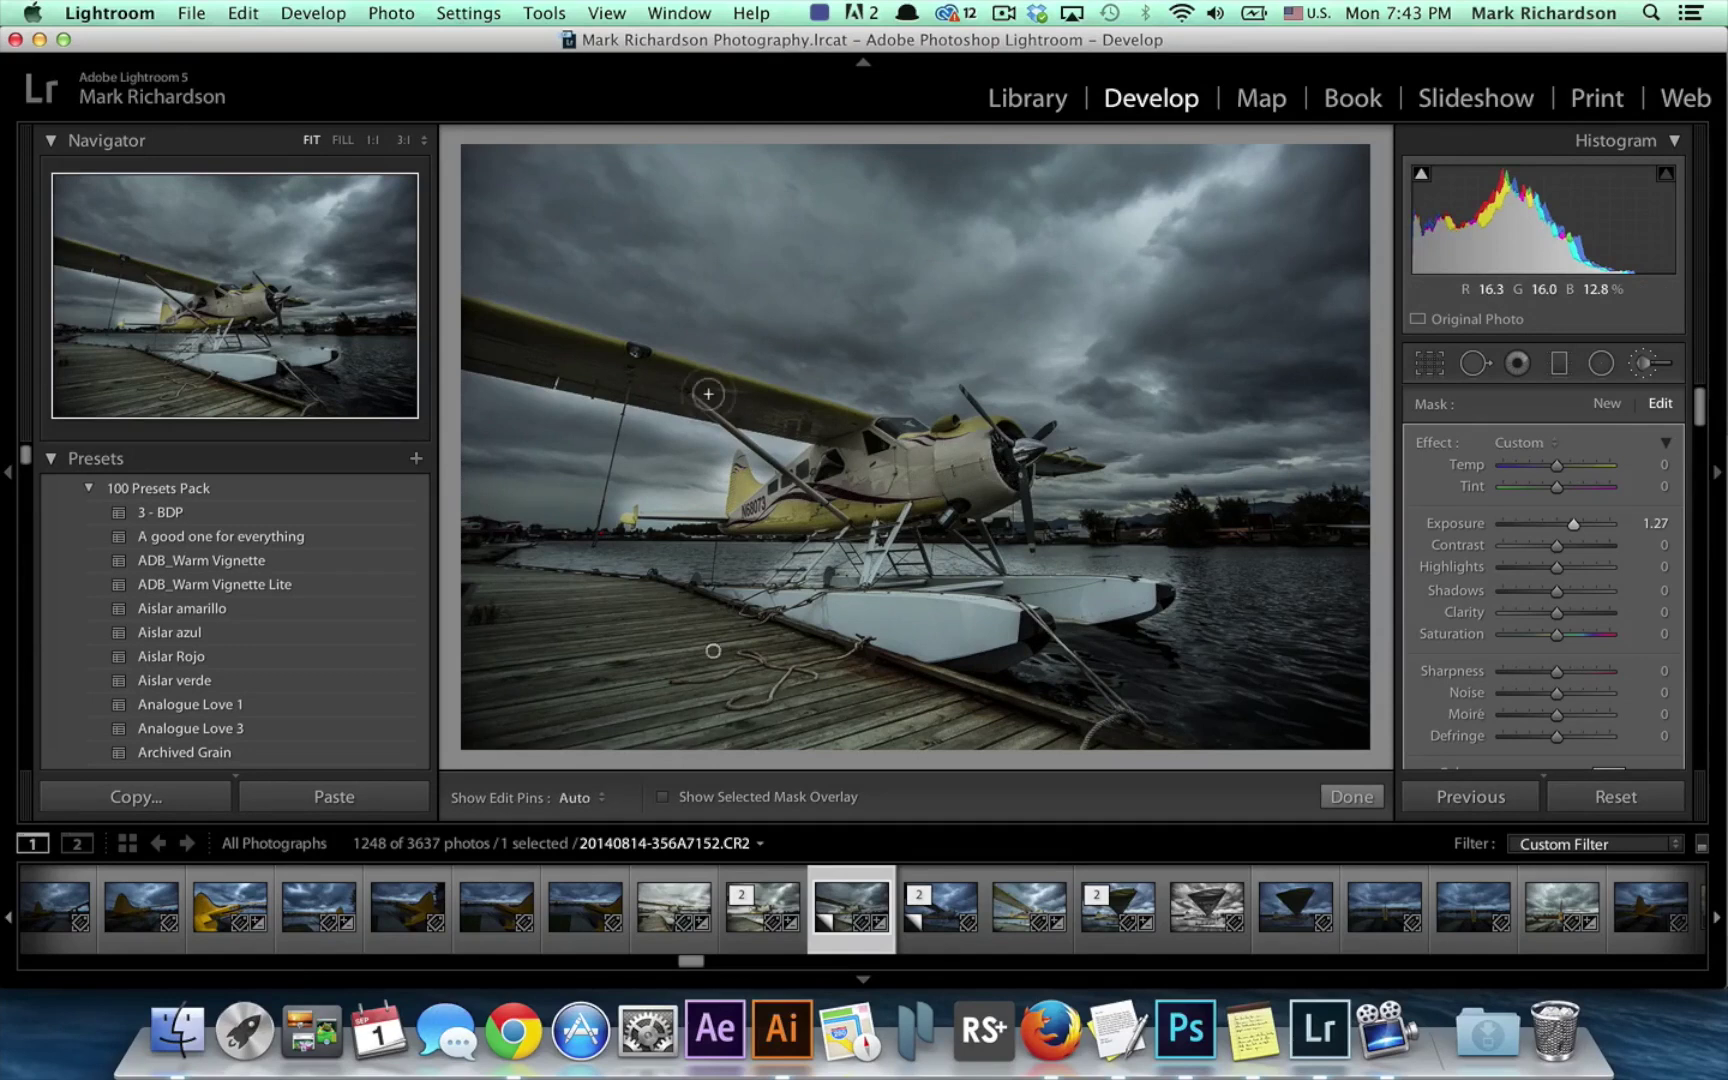
key(h)
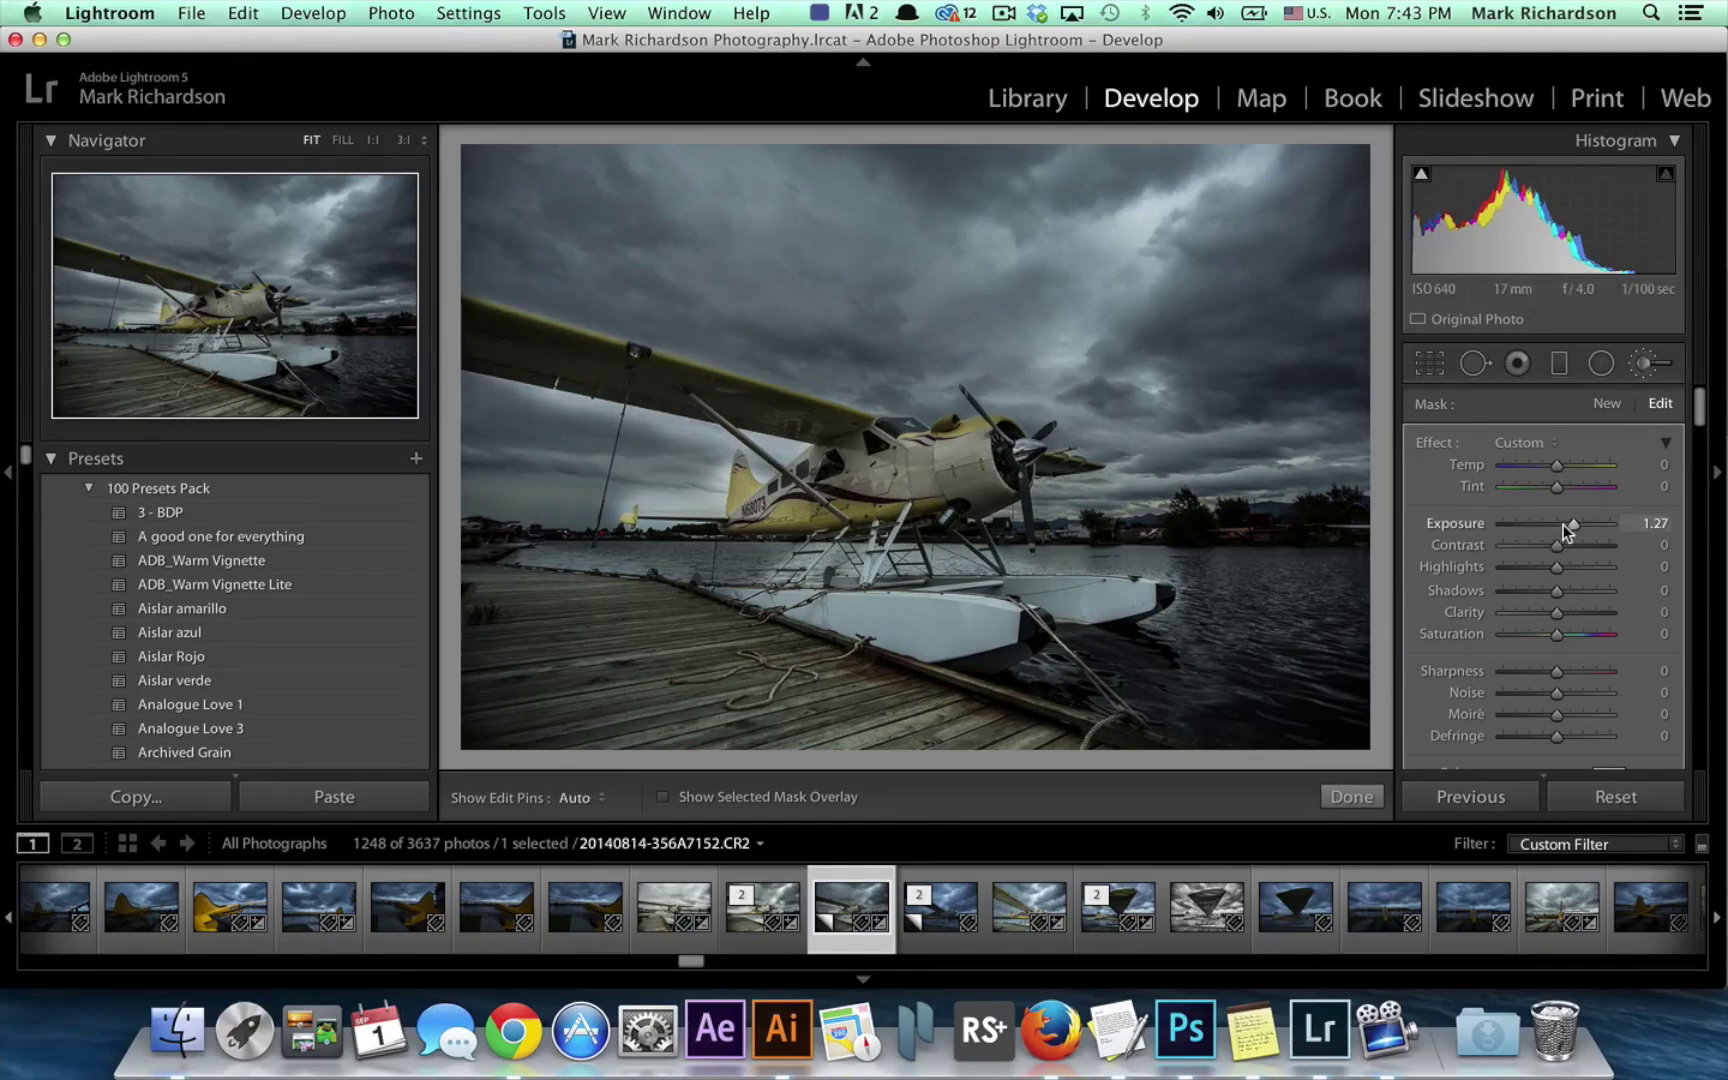
drag(1572, 524, 1573, 524)
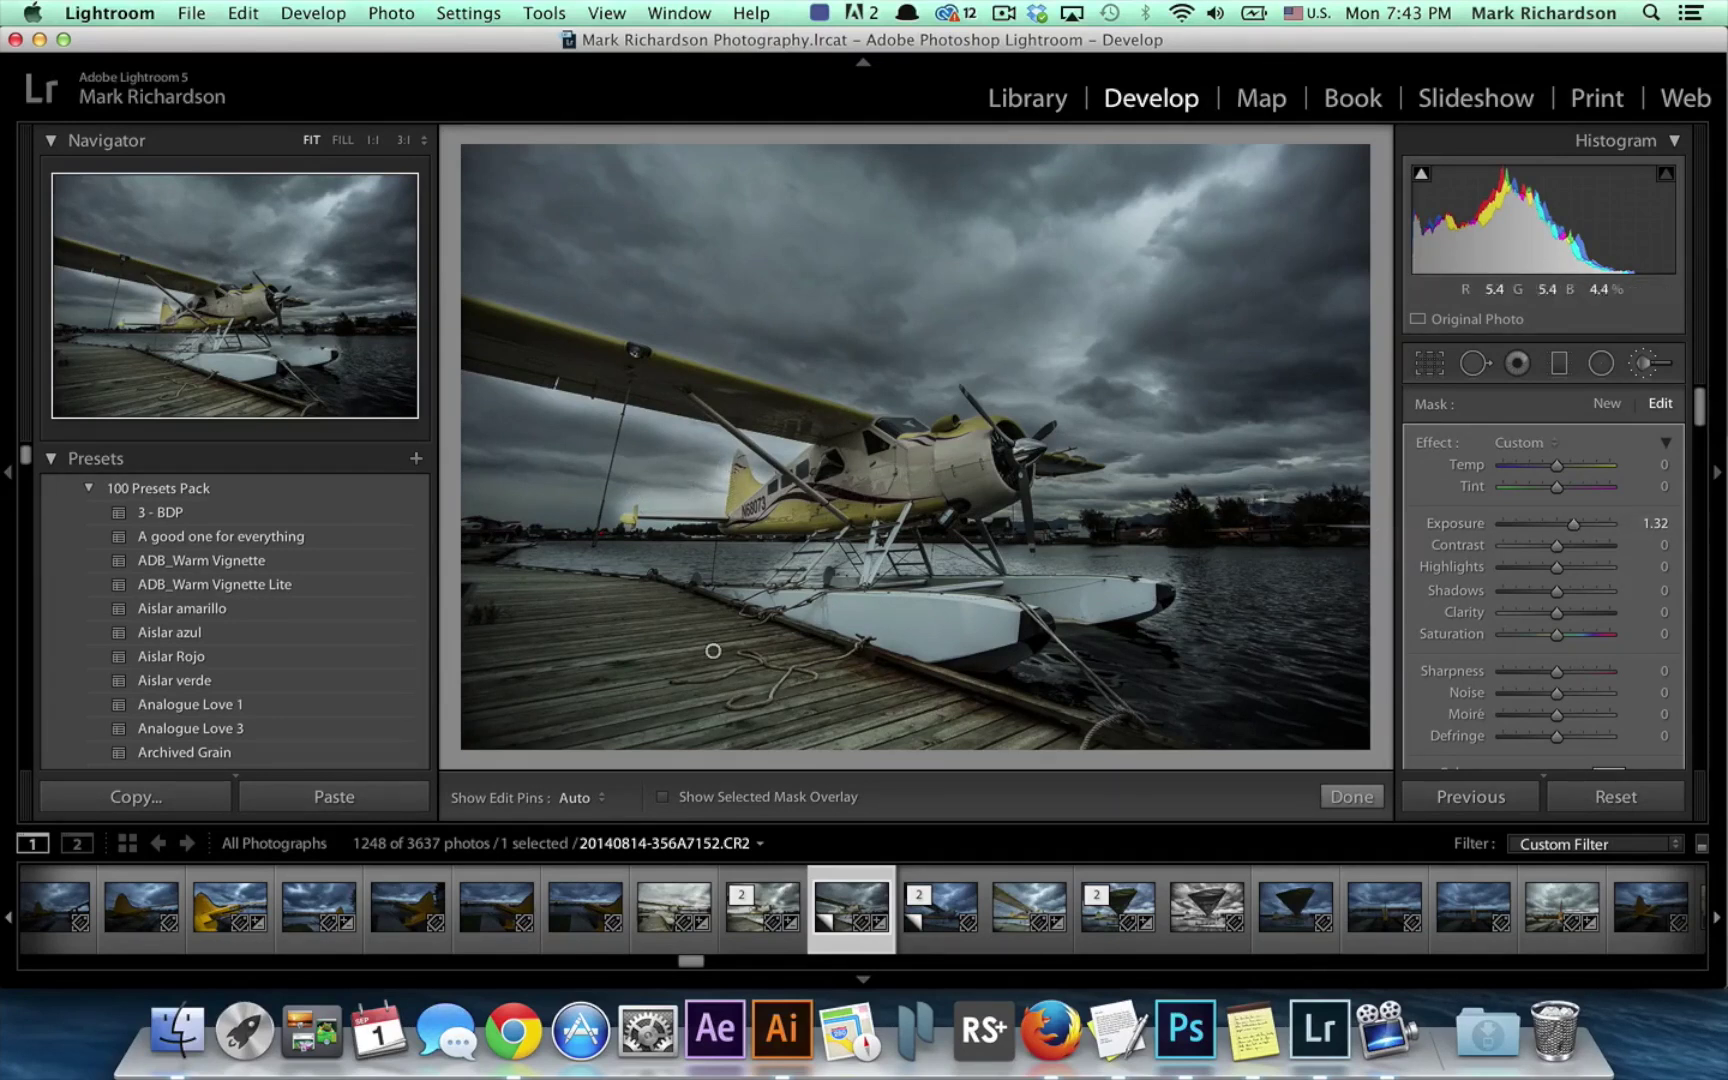
Extend the brightening mask over the water around and behind the seaplane.
key(h)
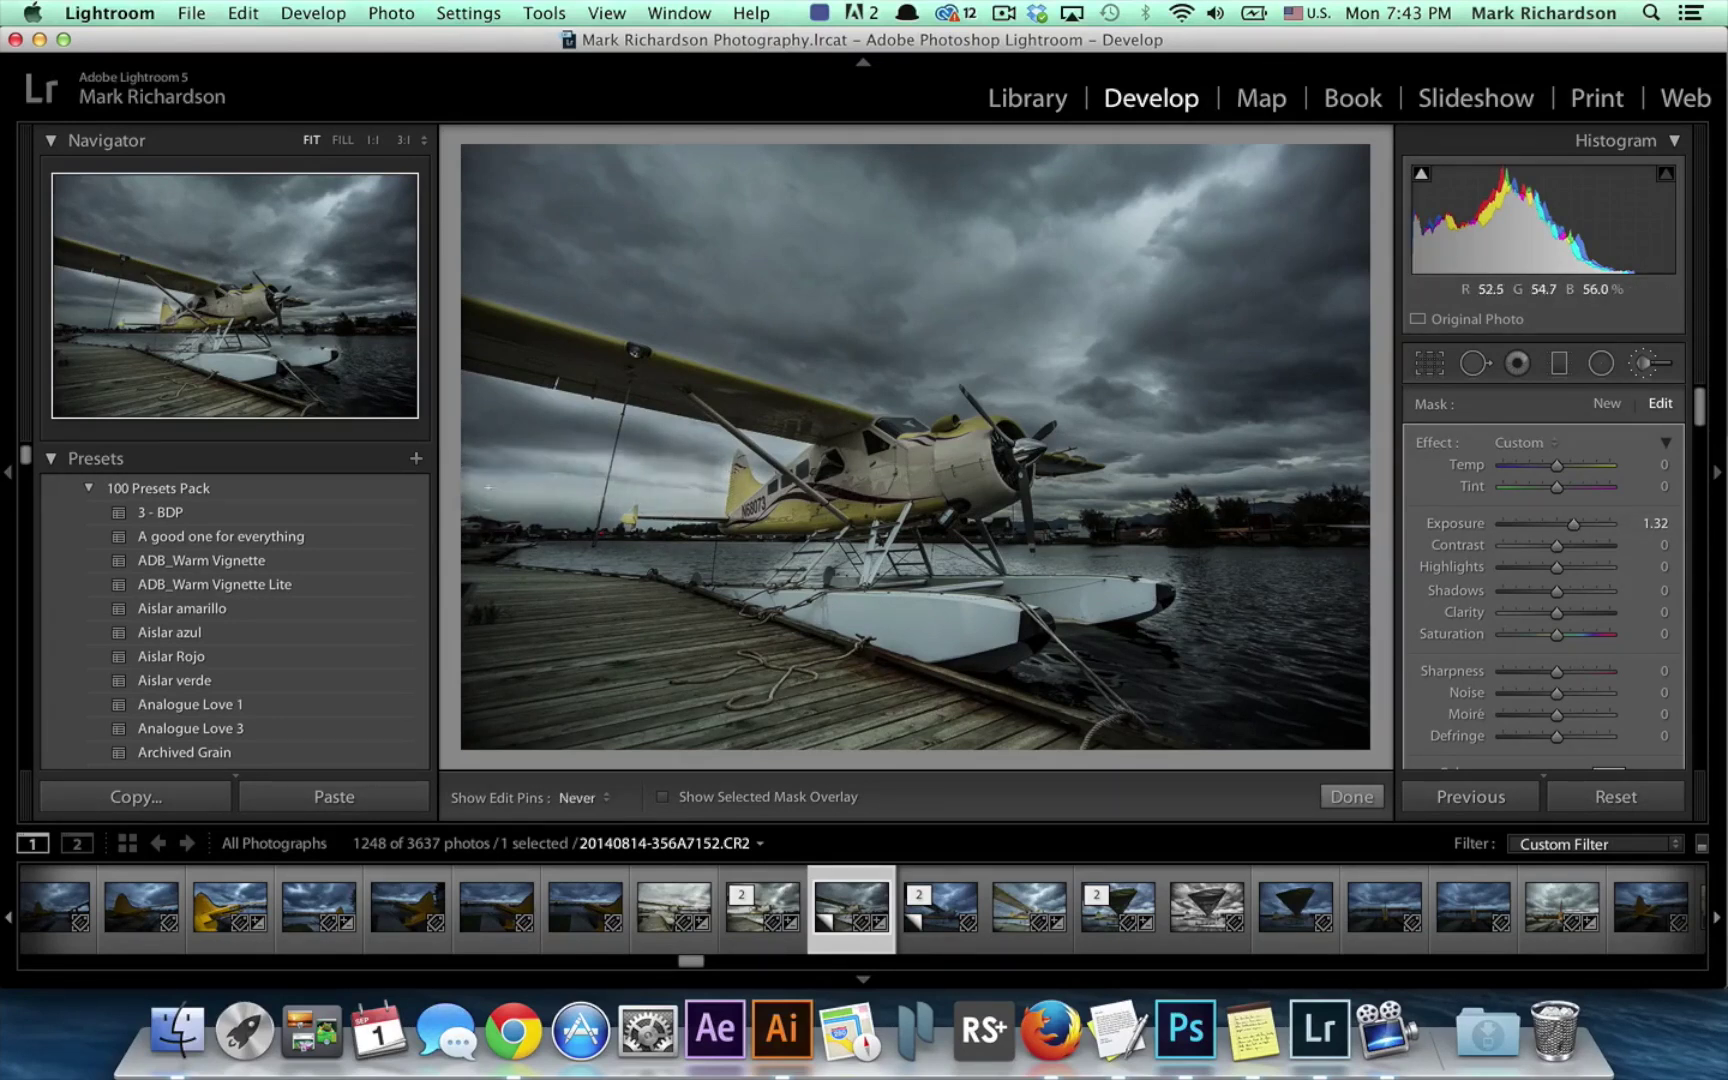
key(h)
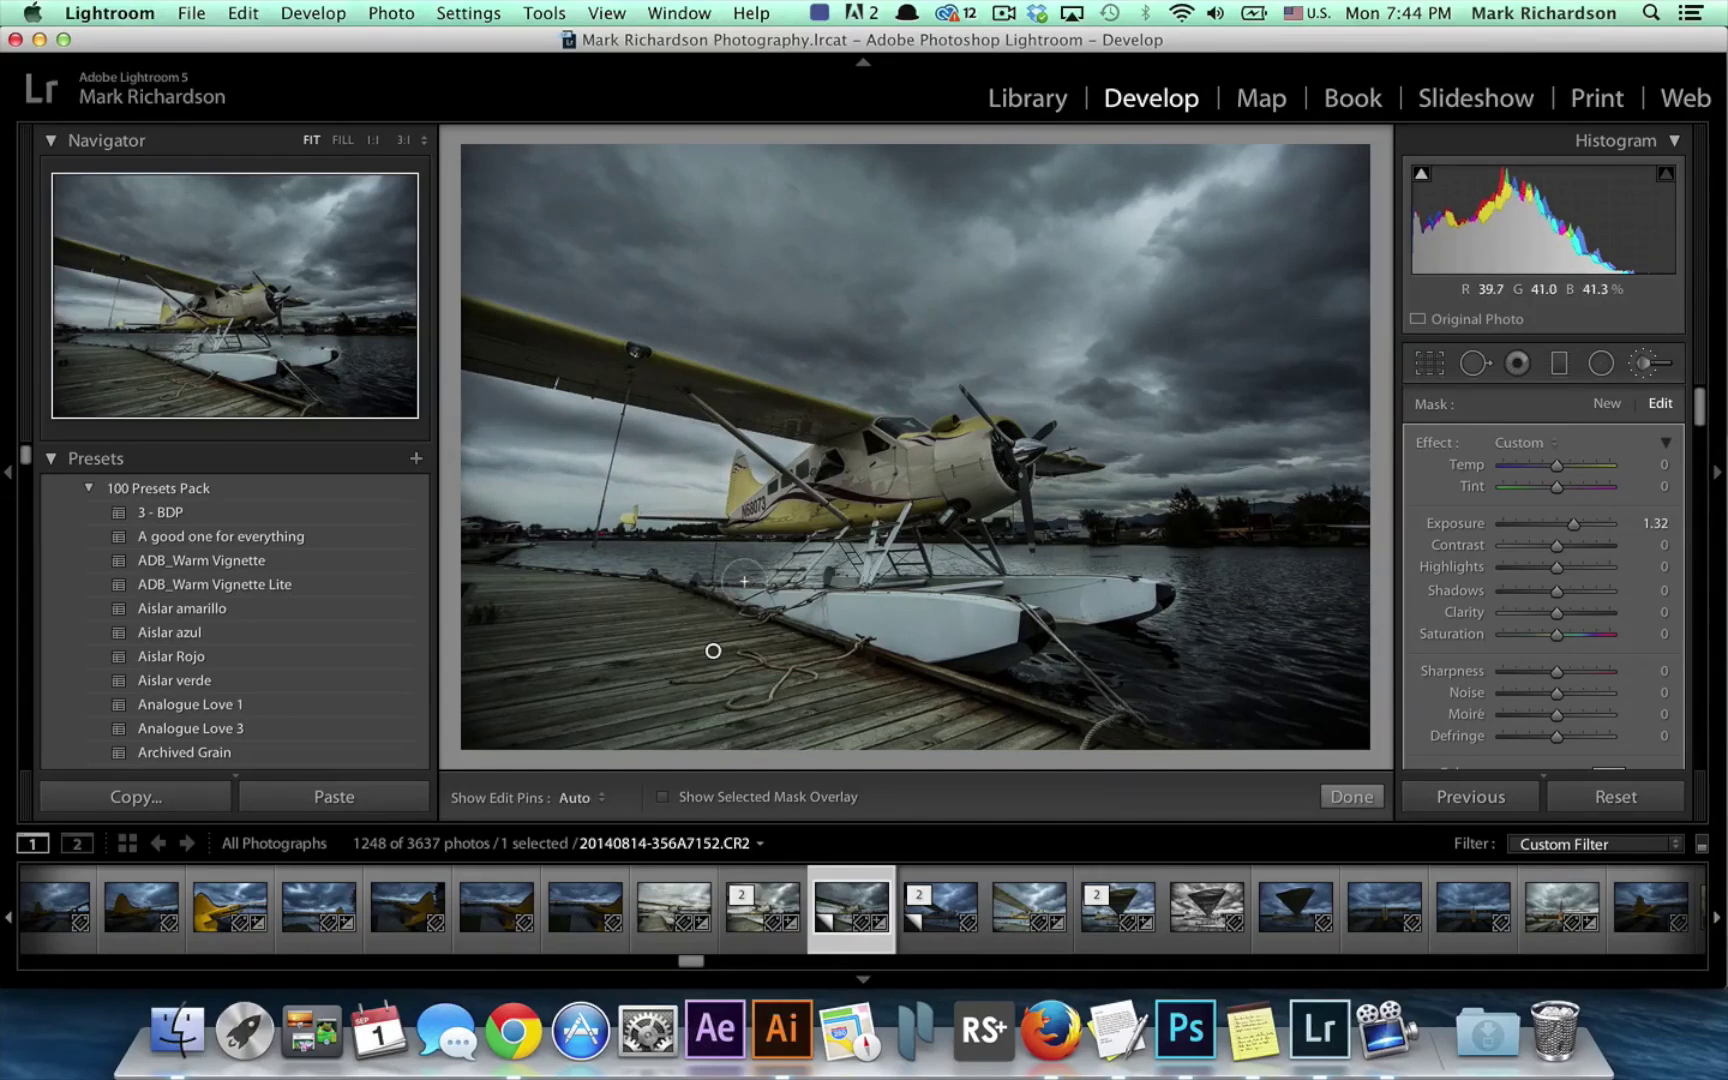
key(h)
key(h)
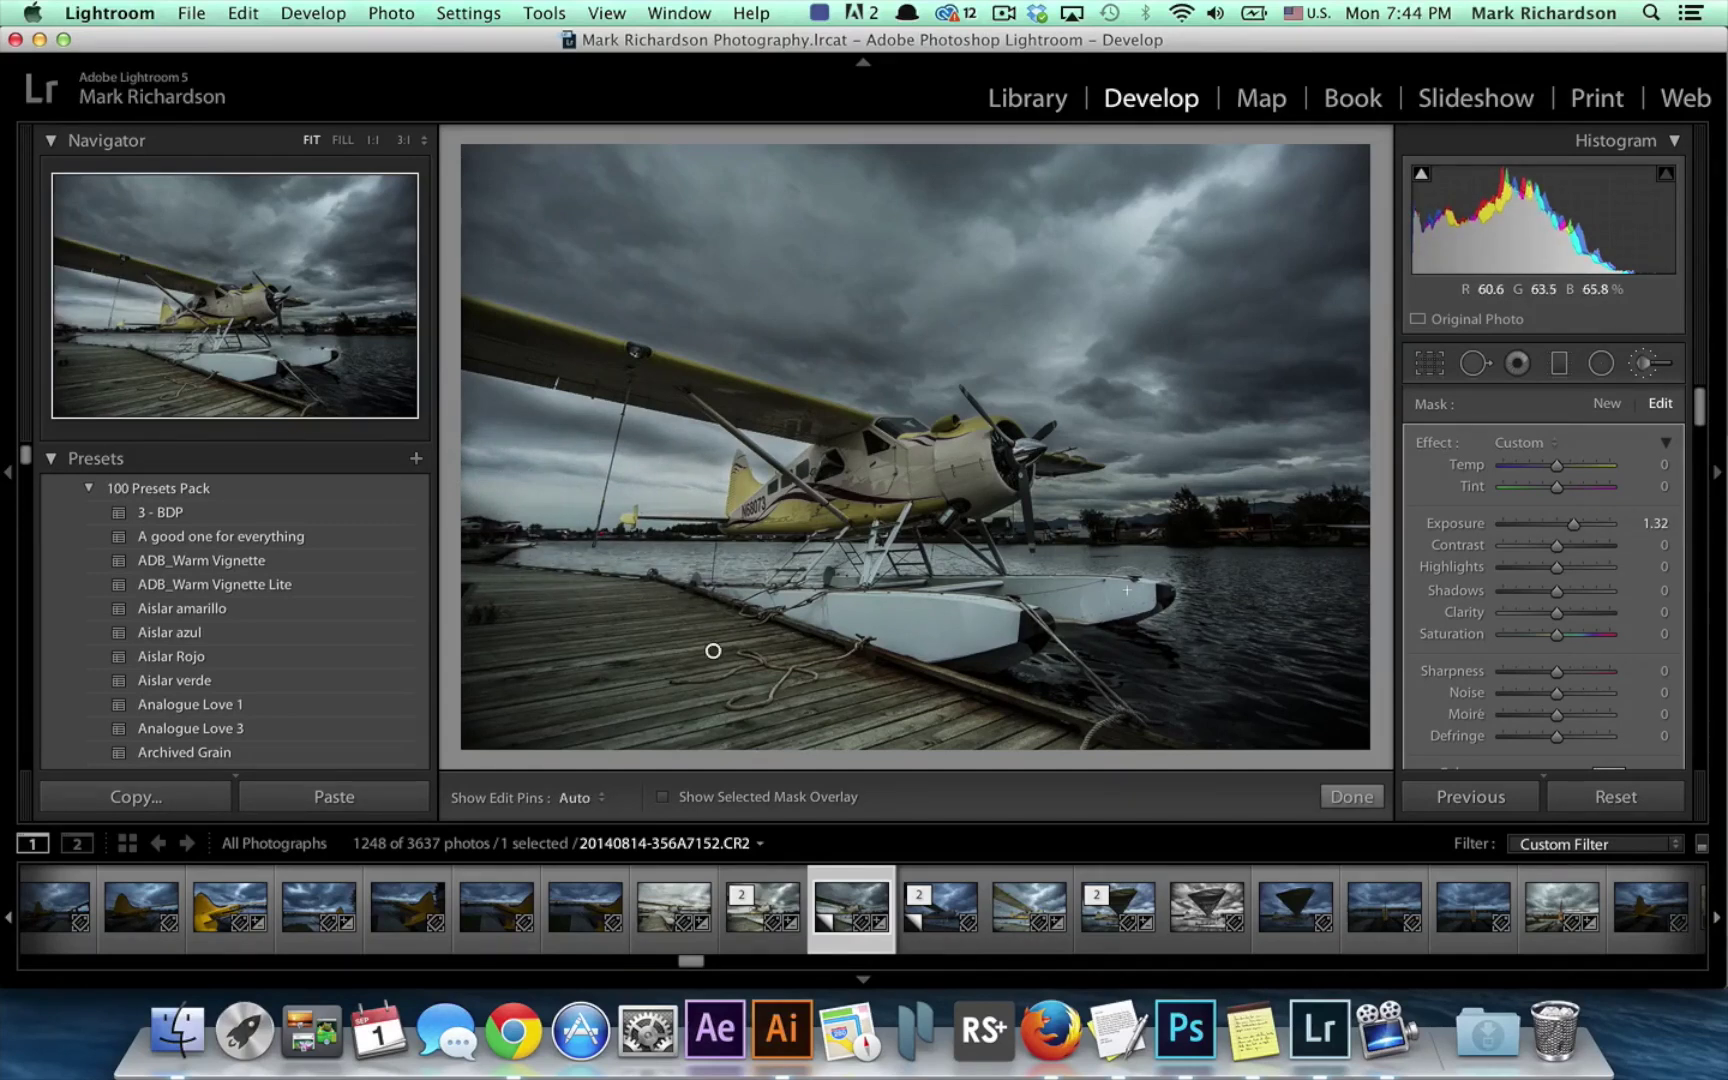
key(h)
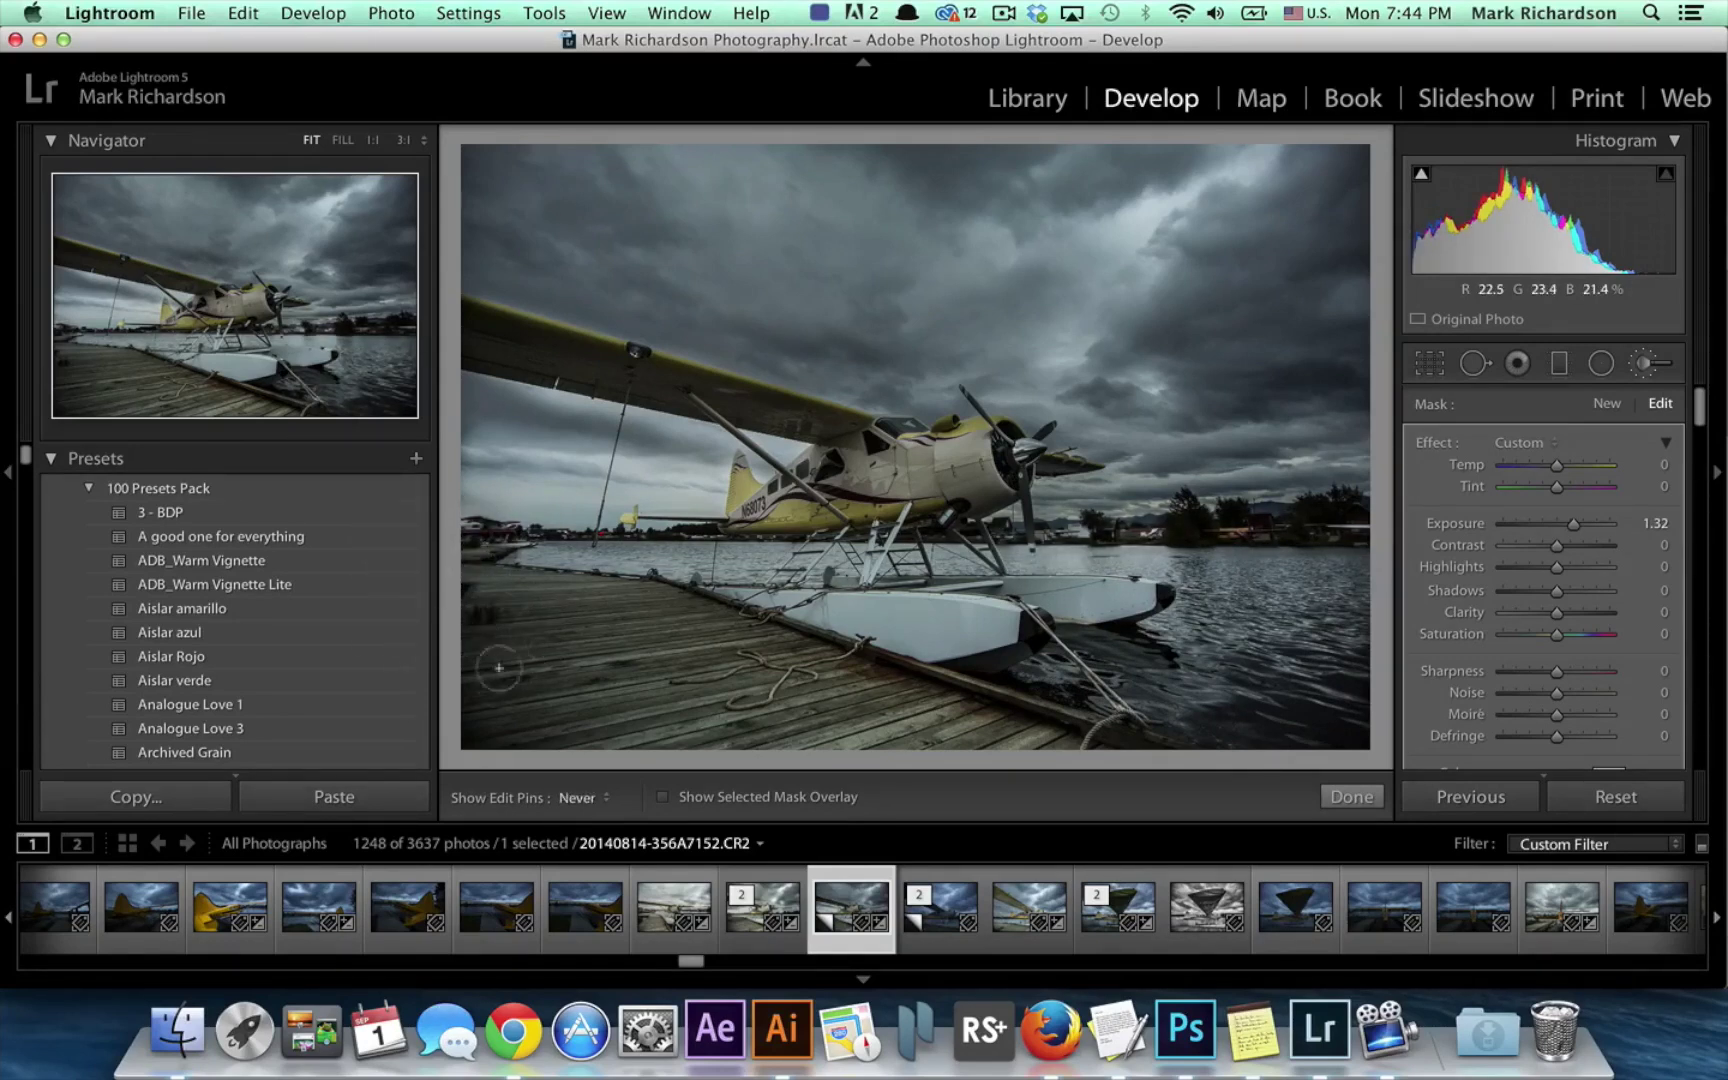
key(h)
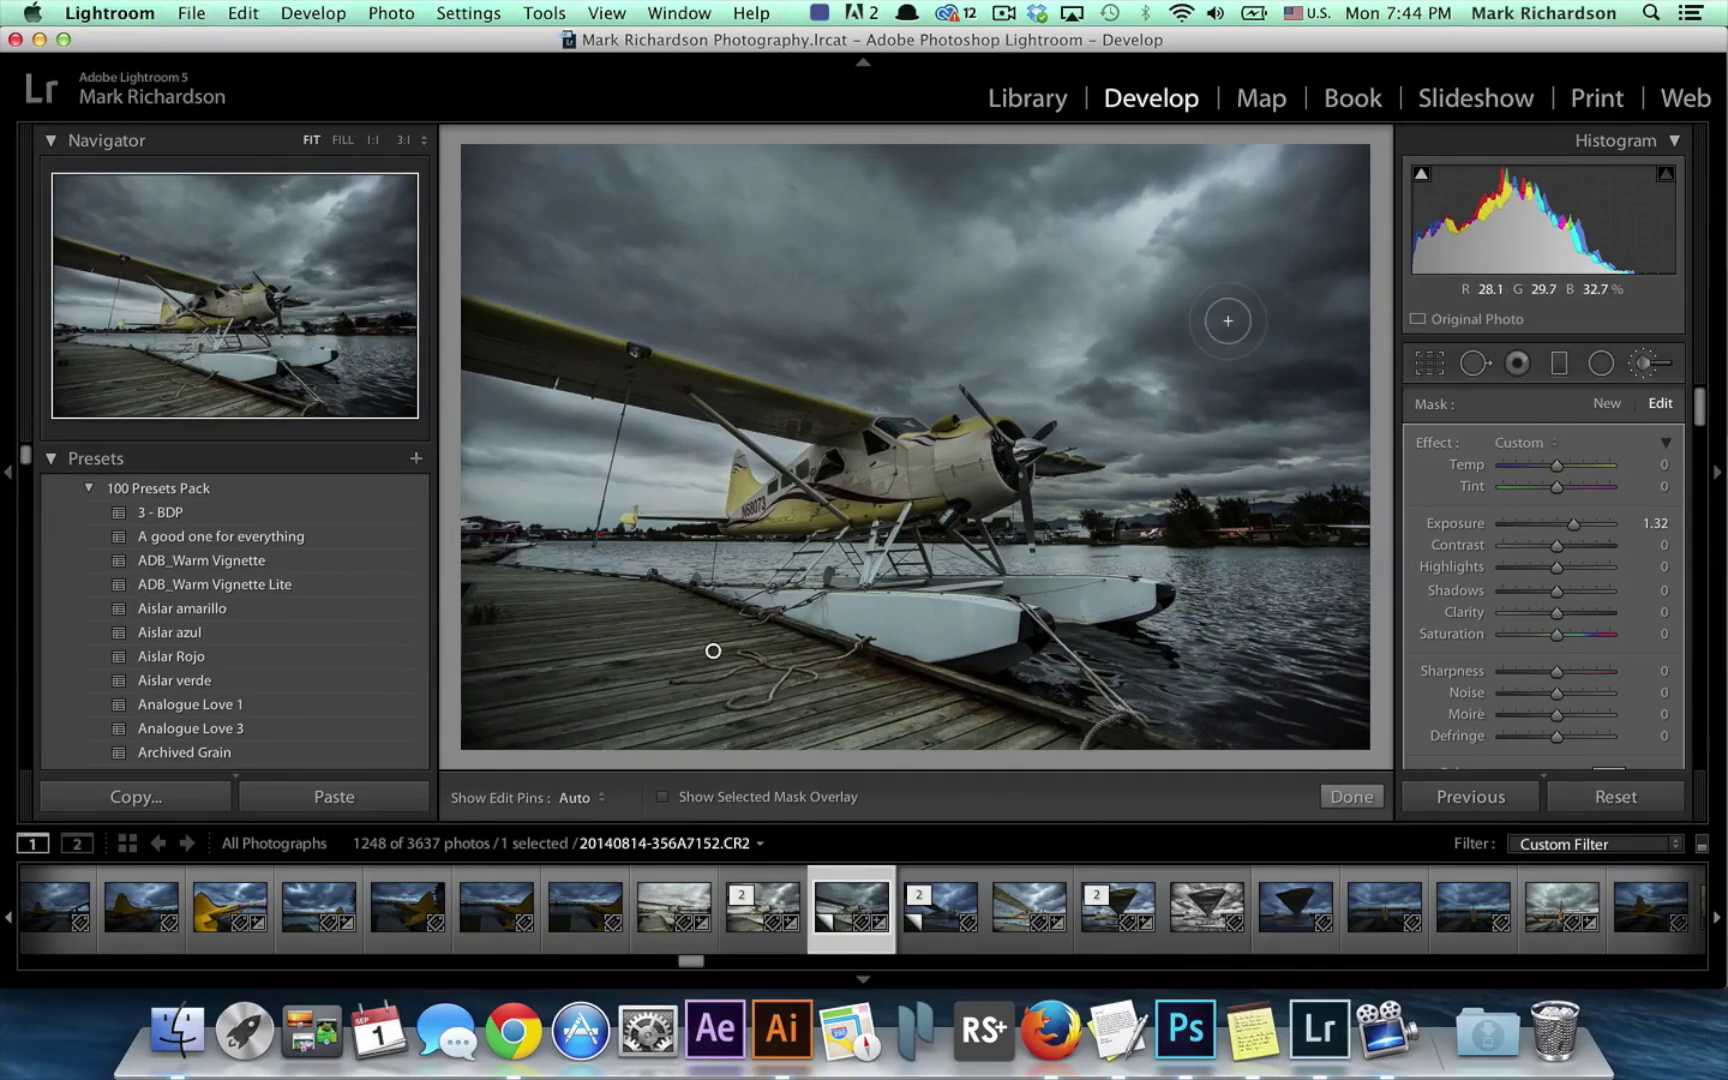
Add a new brush mask with Exposure −0.73 and paint it over the clouds to darken the sky.
click(1605, 405)
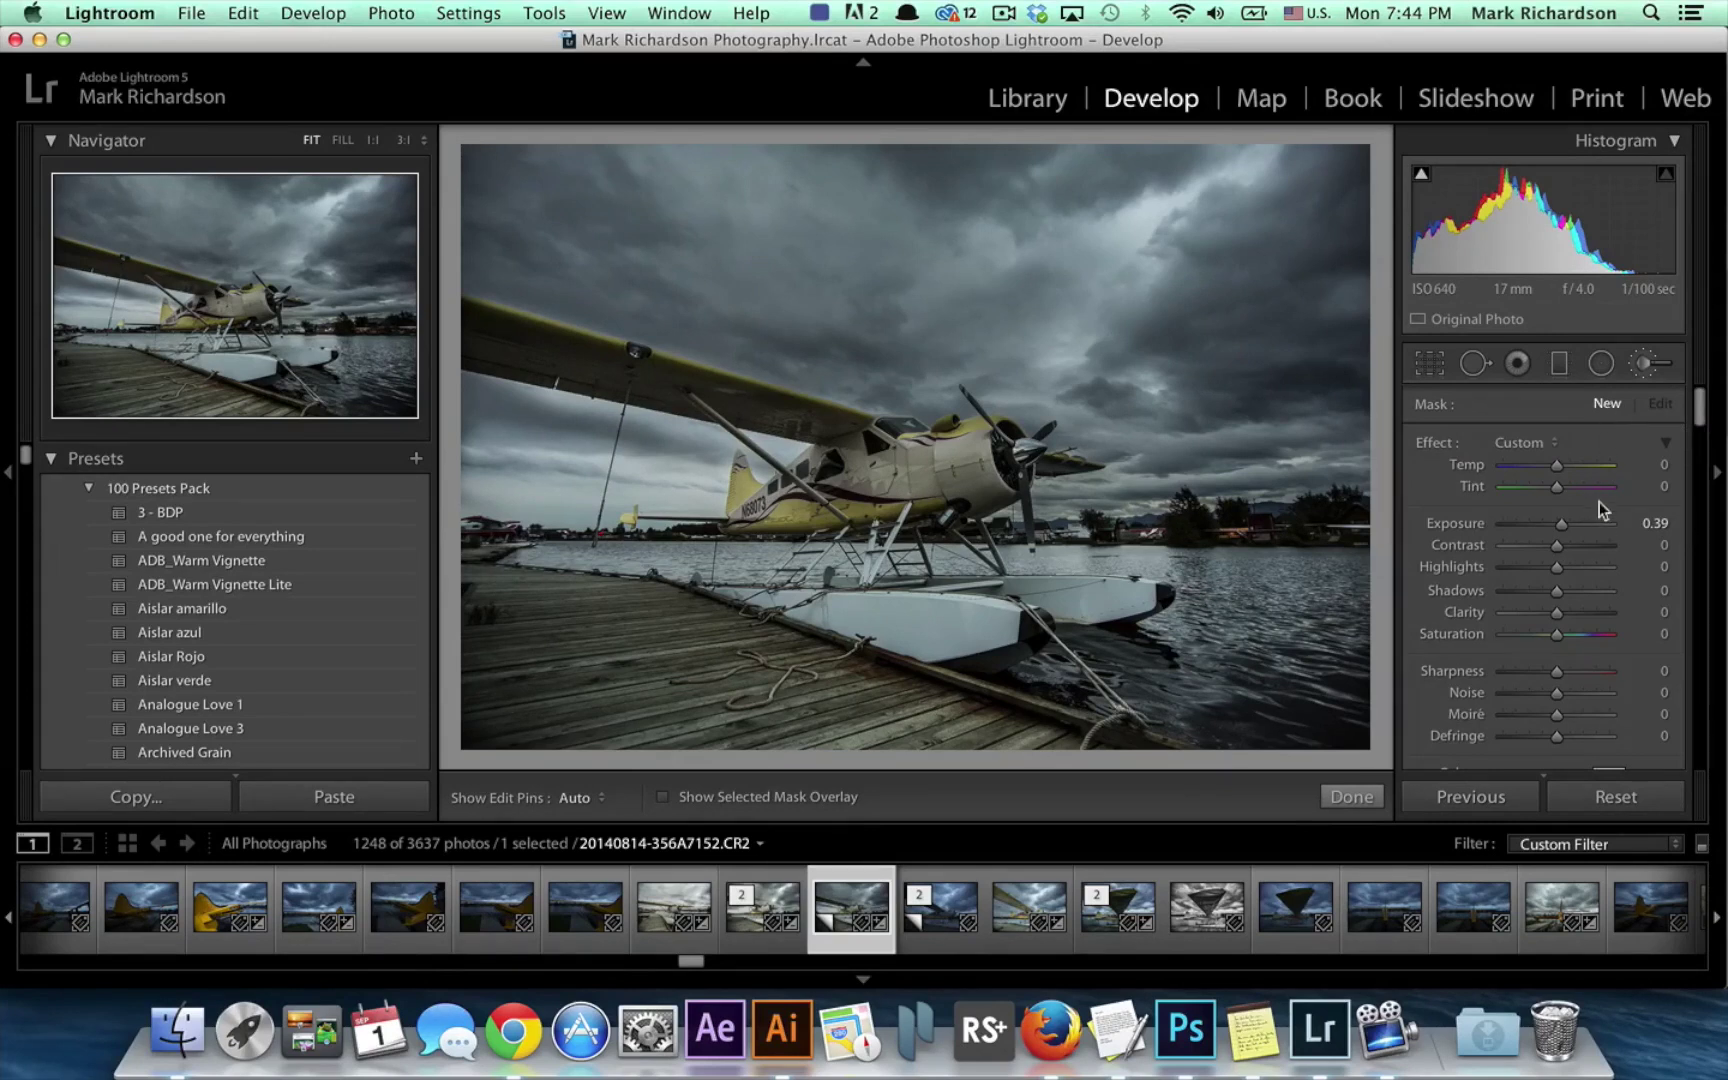
drag(1563, 528, 1546, 523)
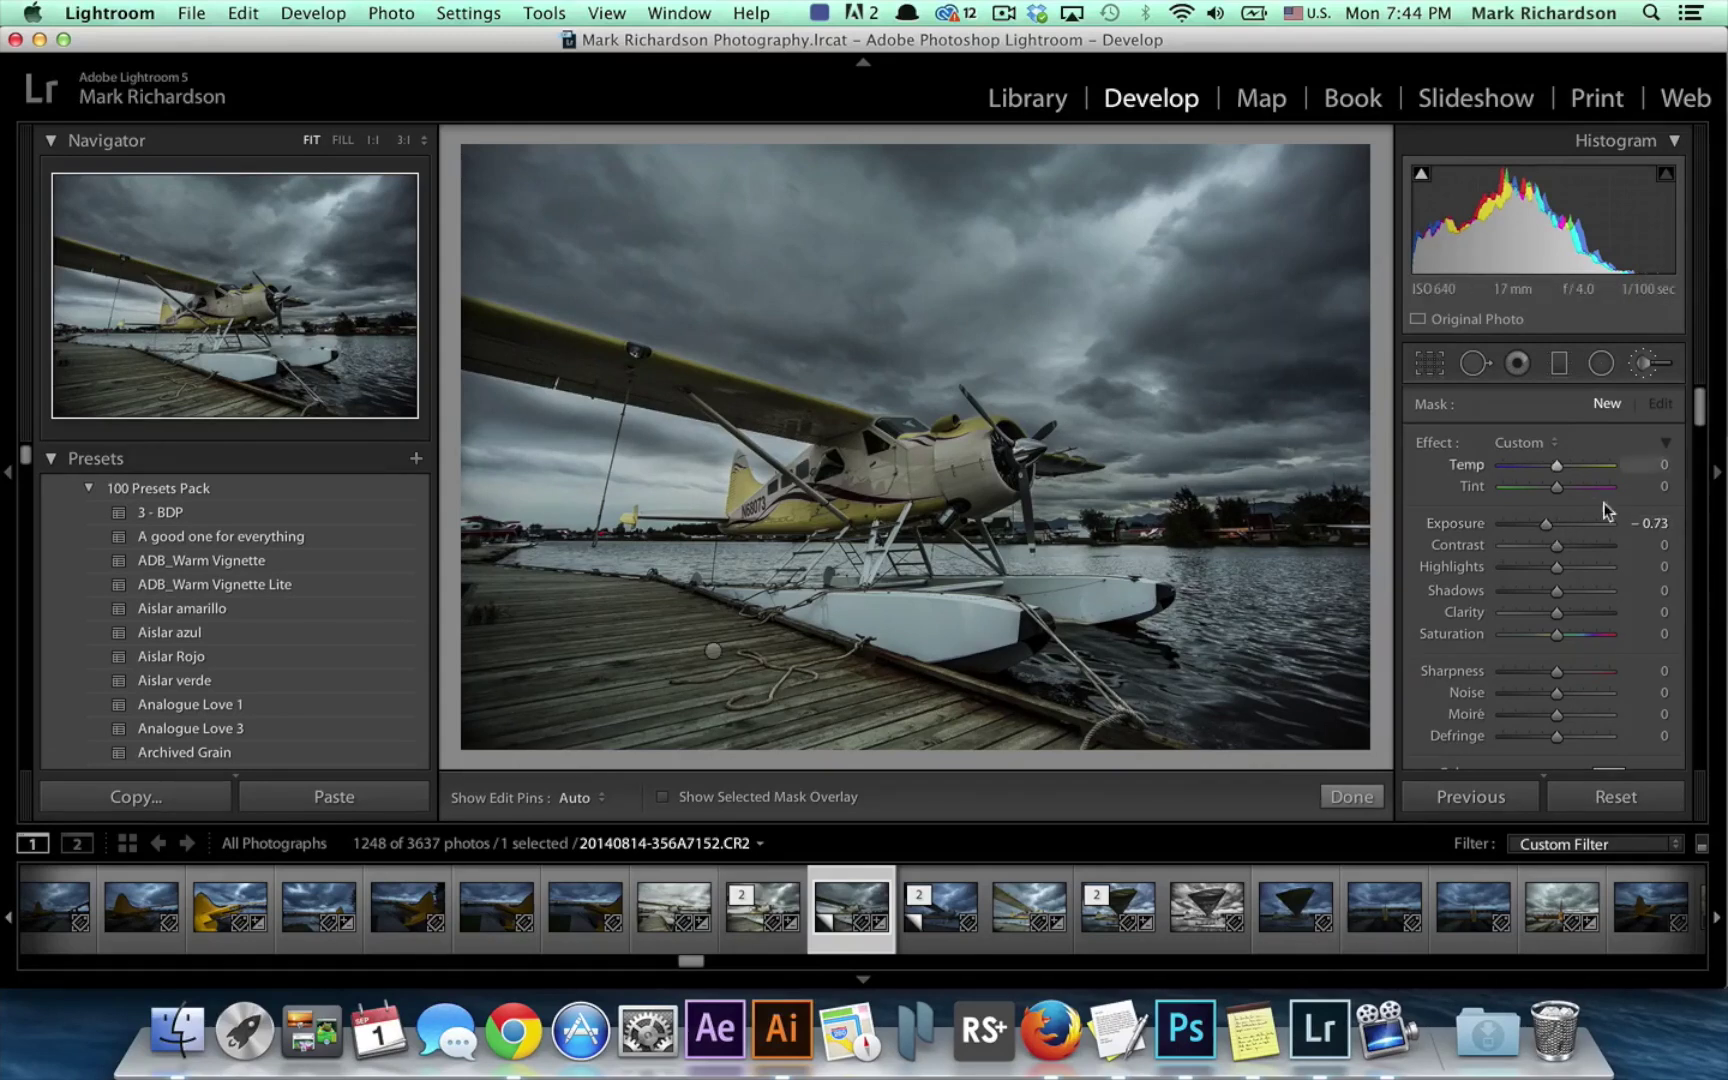
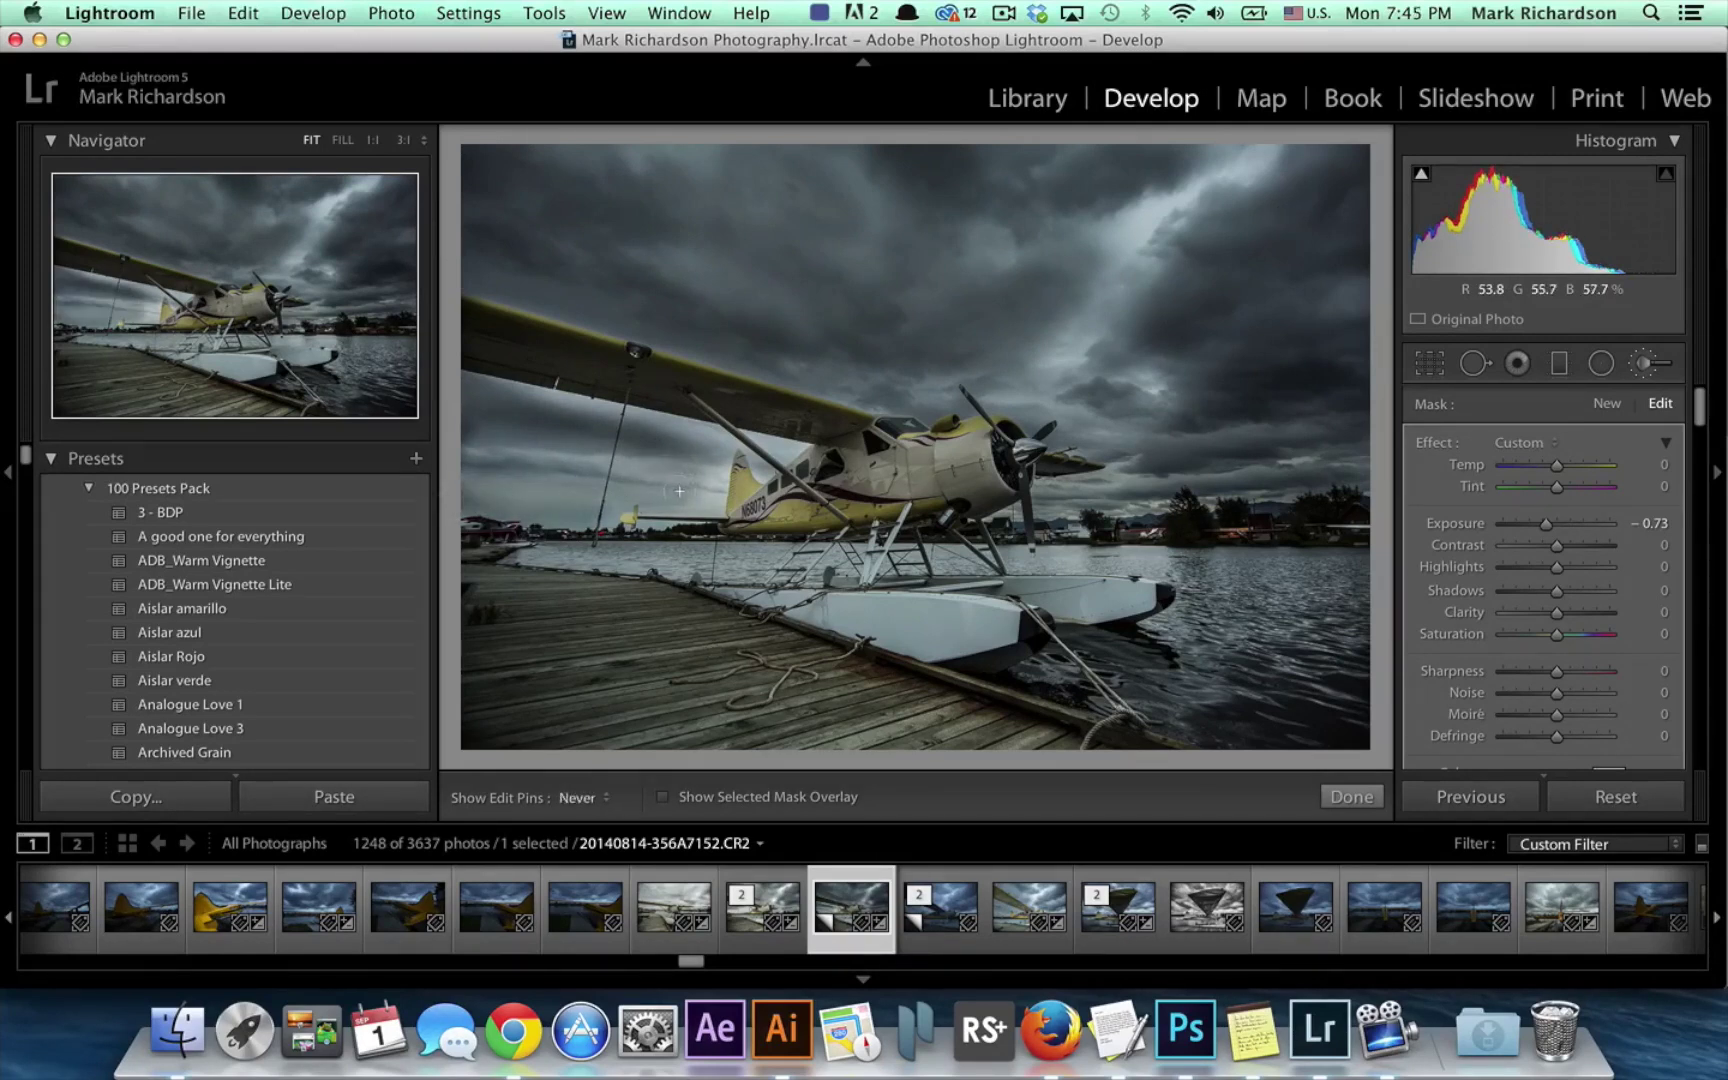
key(h)
key(h)
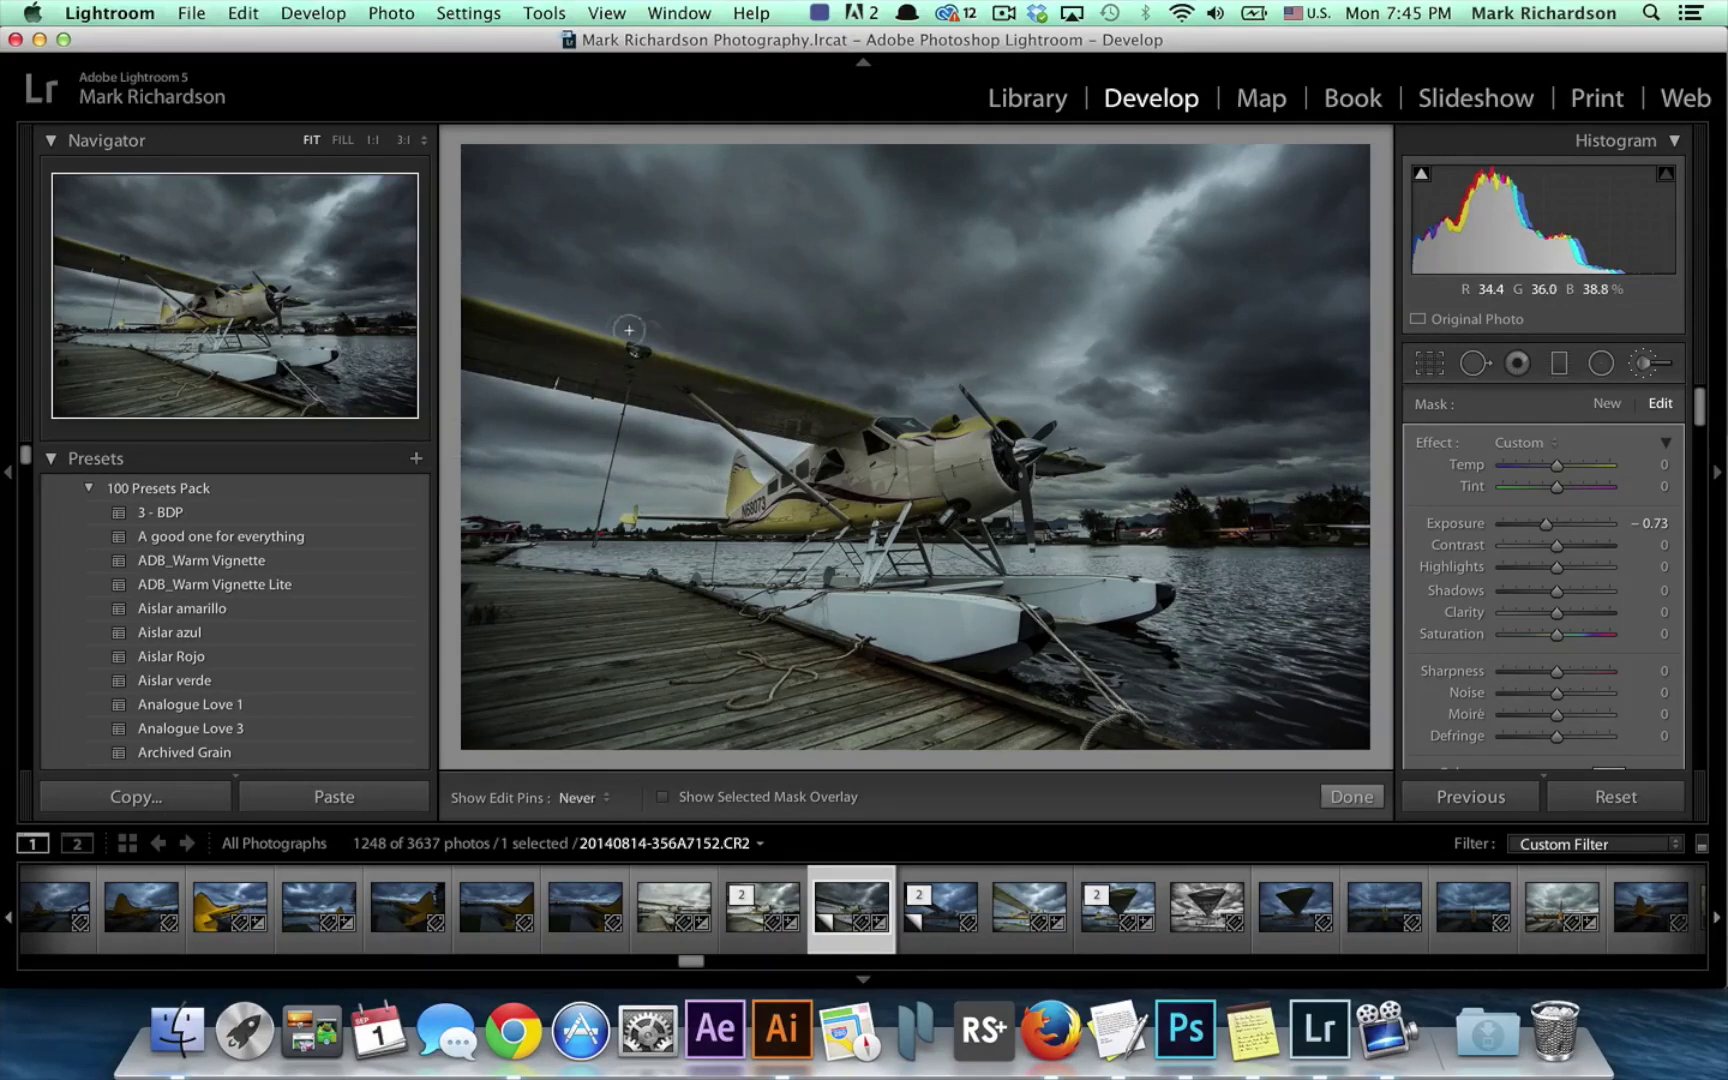
key(h)
key(h)
key(h)
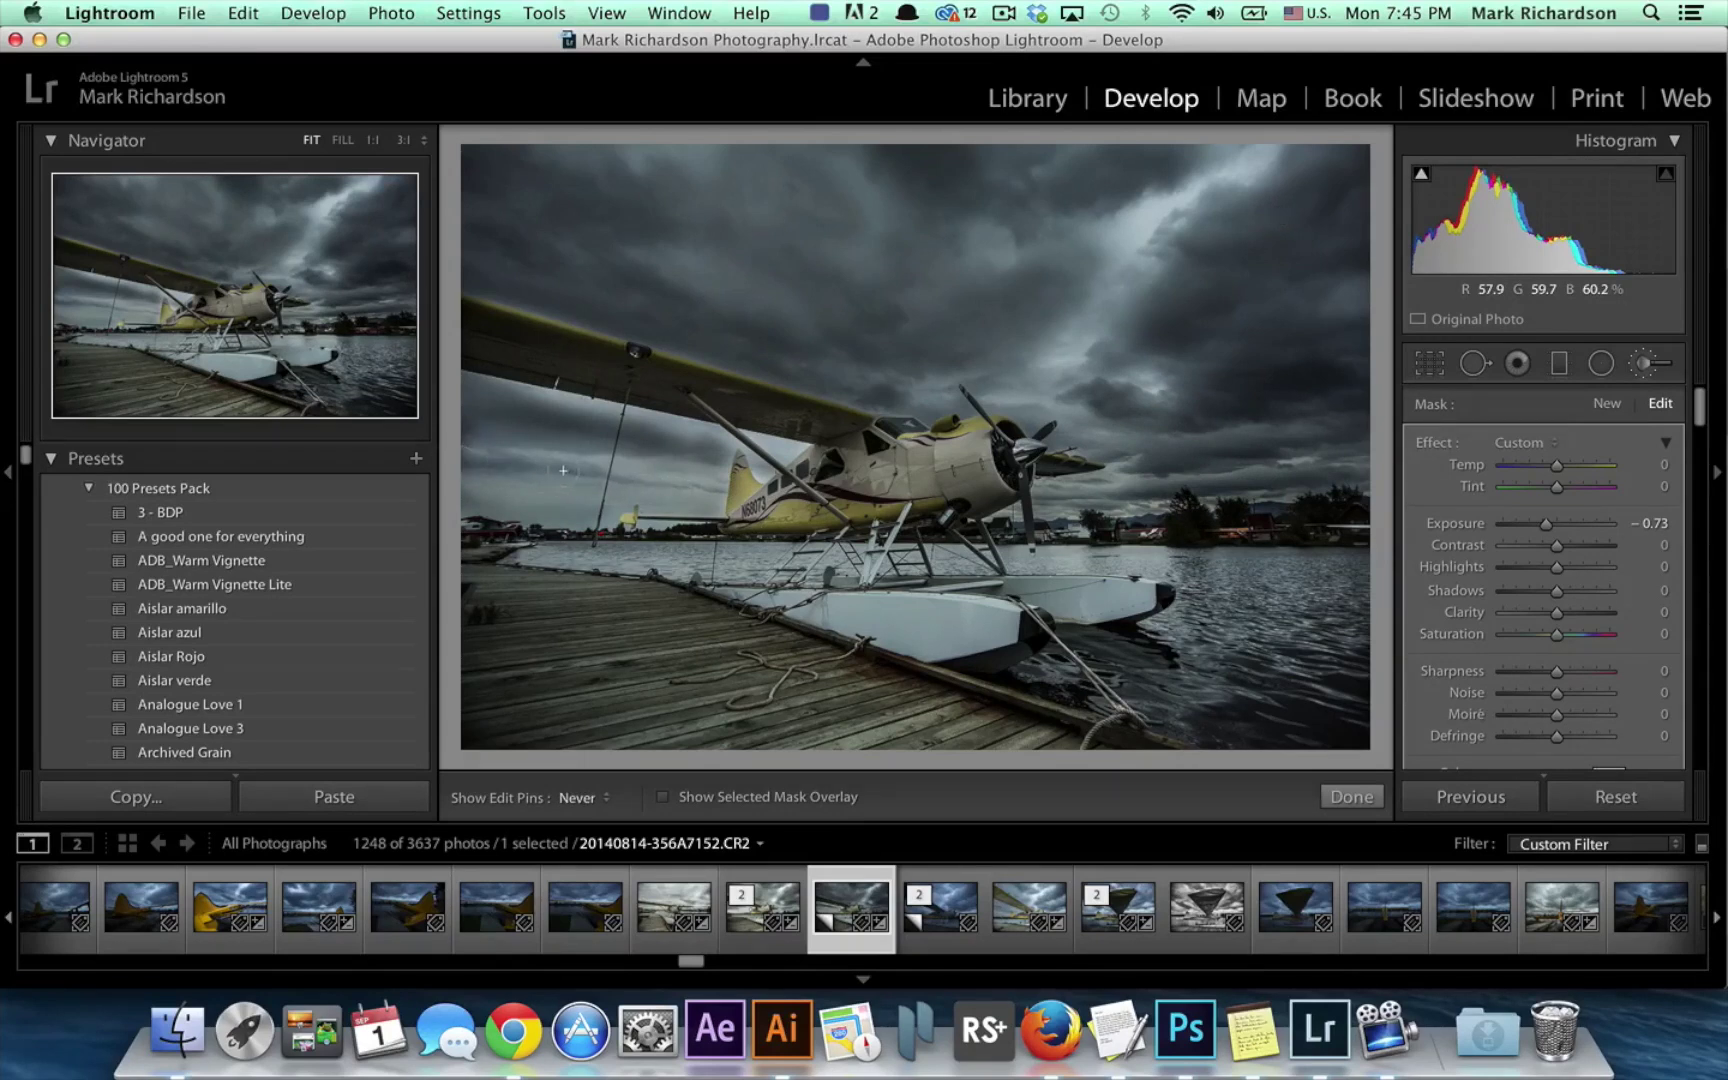
key(h)
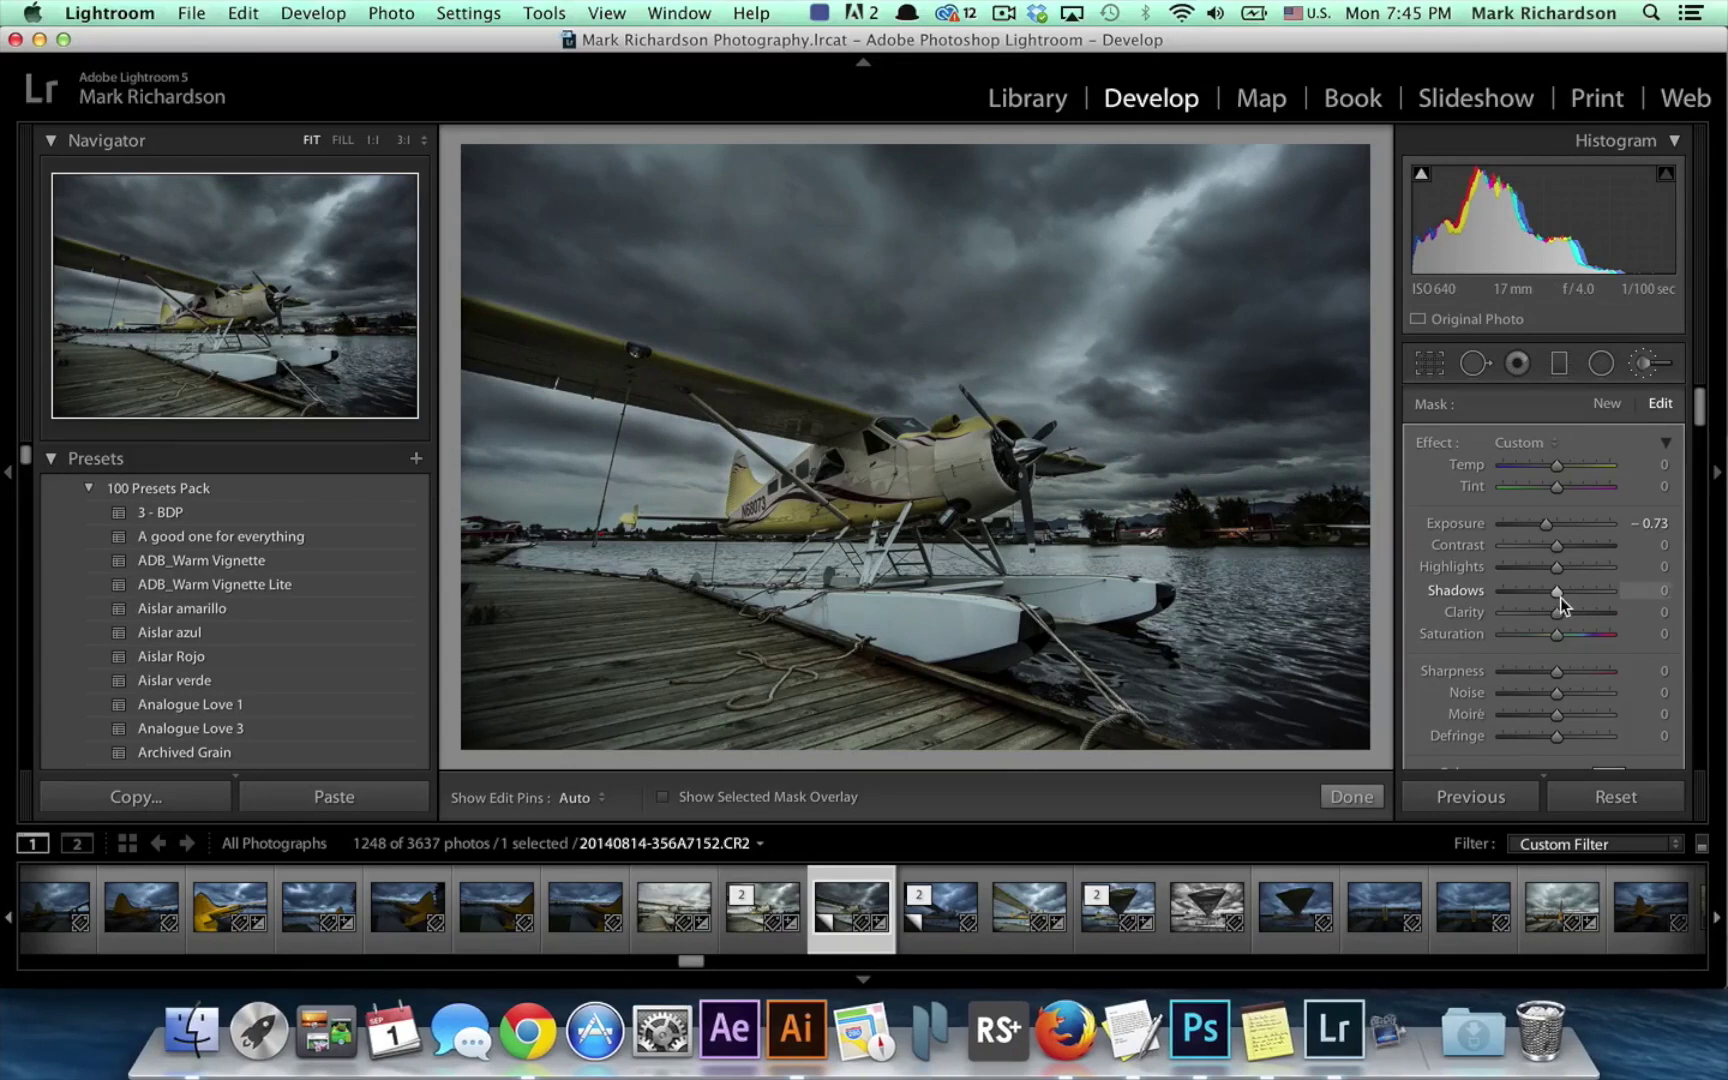
Add another brush mask with Exposure 0.63 and paint it along the seaplane's wing to brighten it.
click(1609, 405)
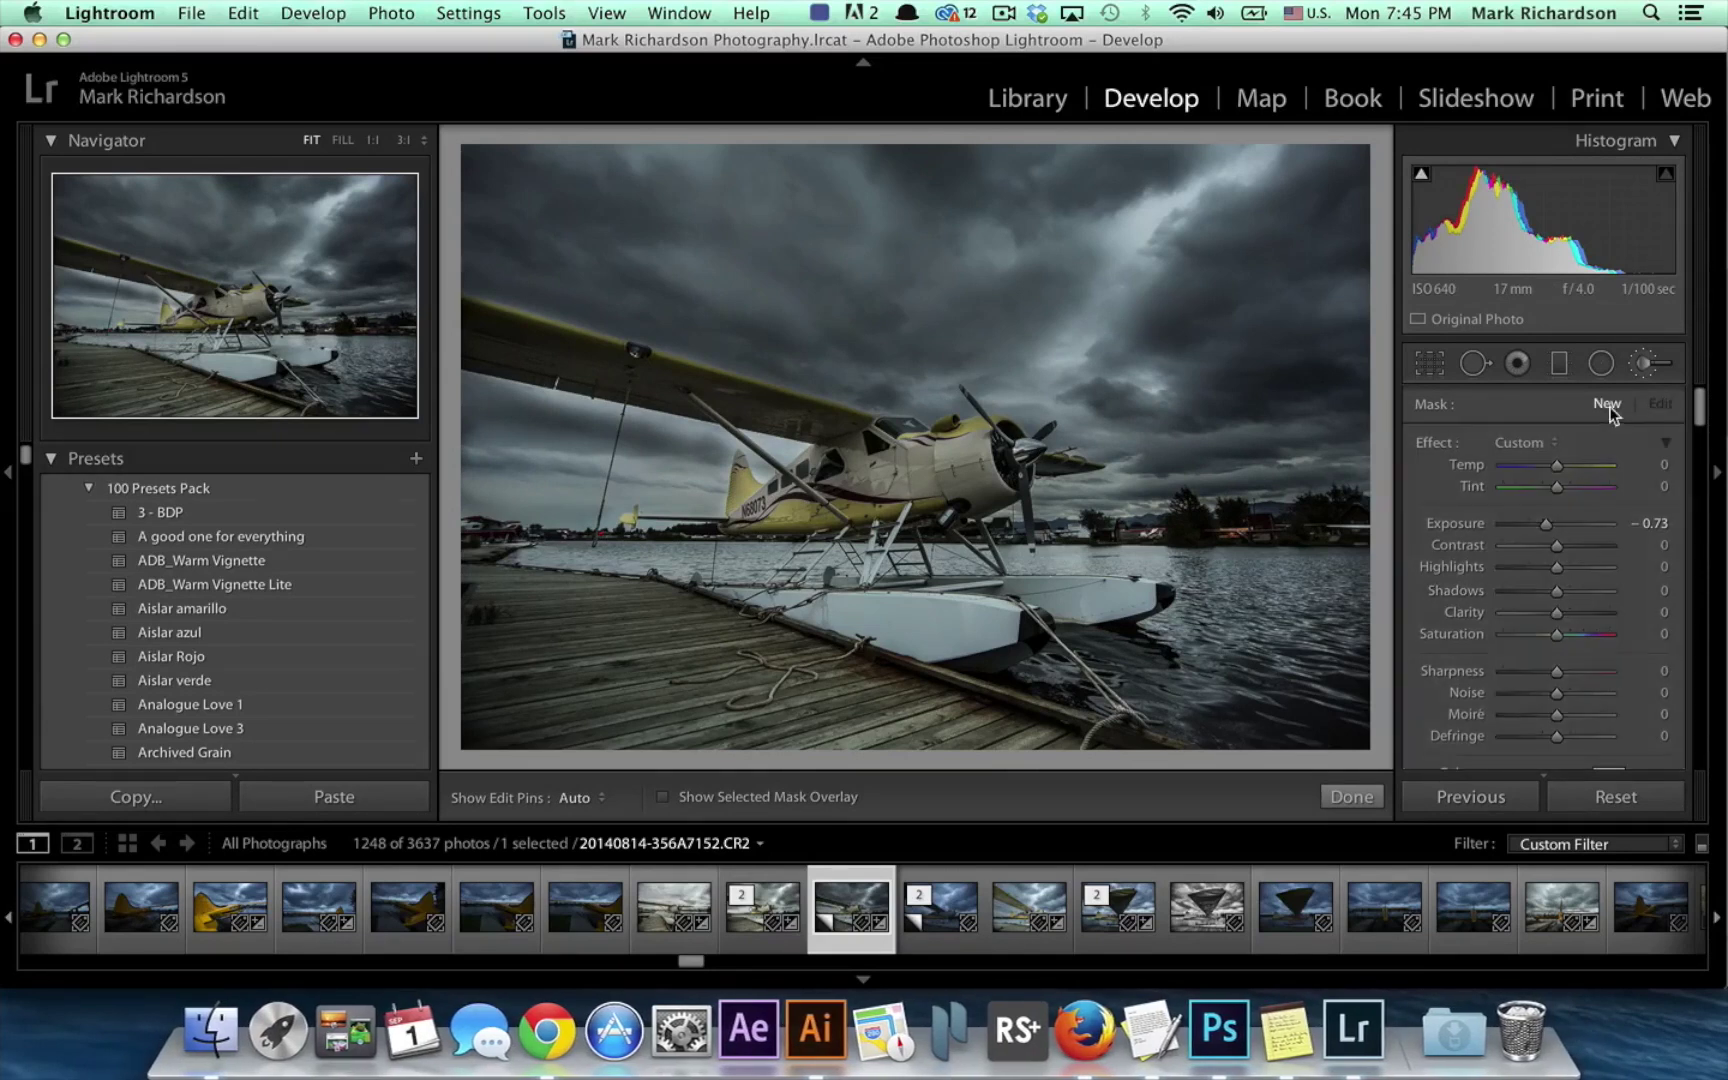
drag(1547, 524, 1564, 524)
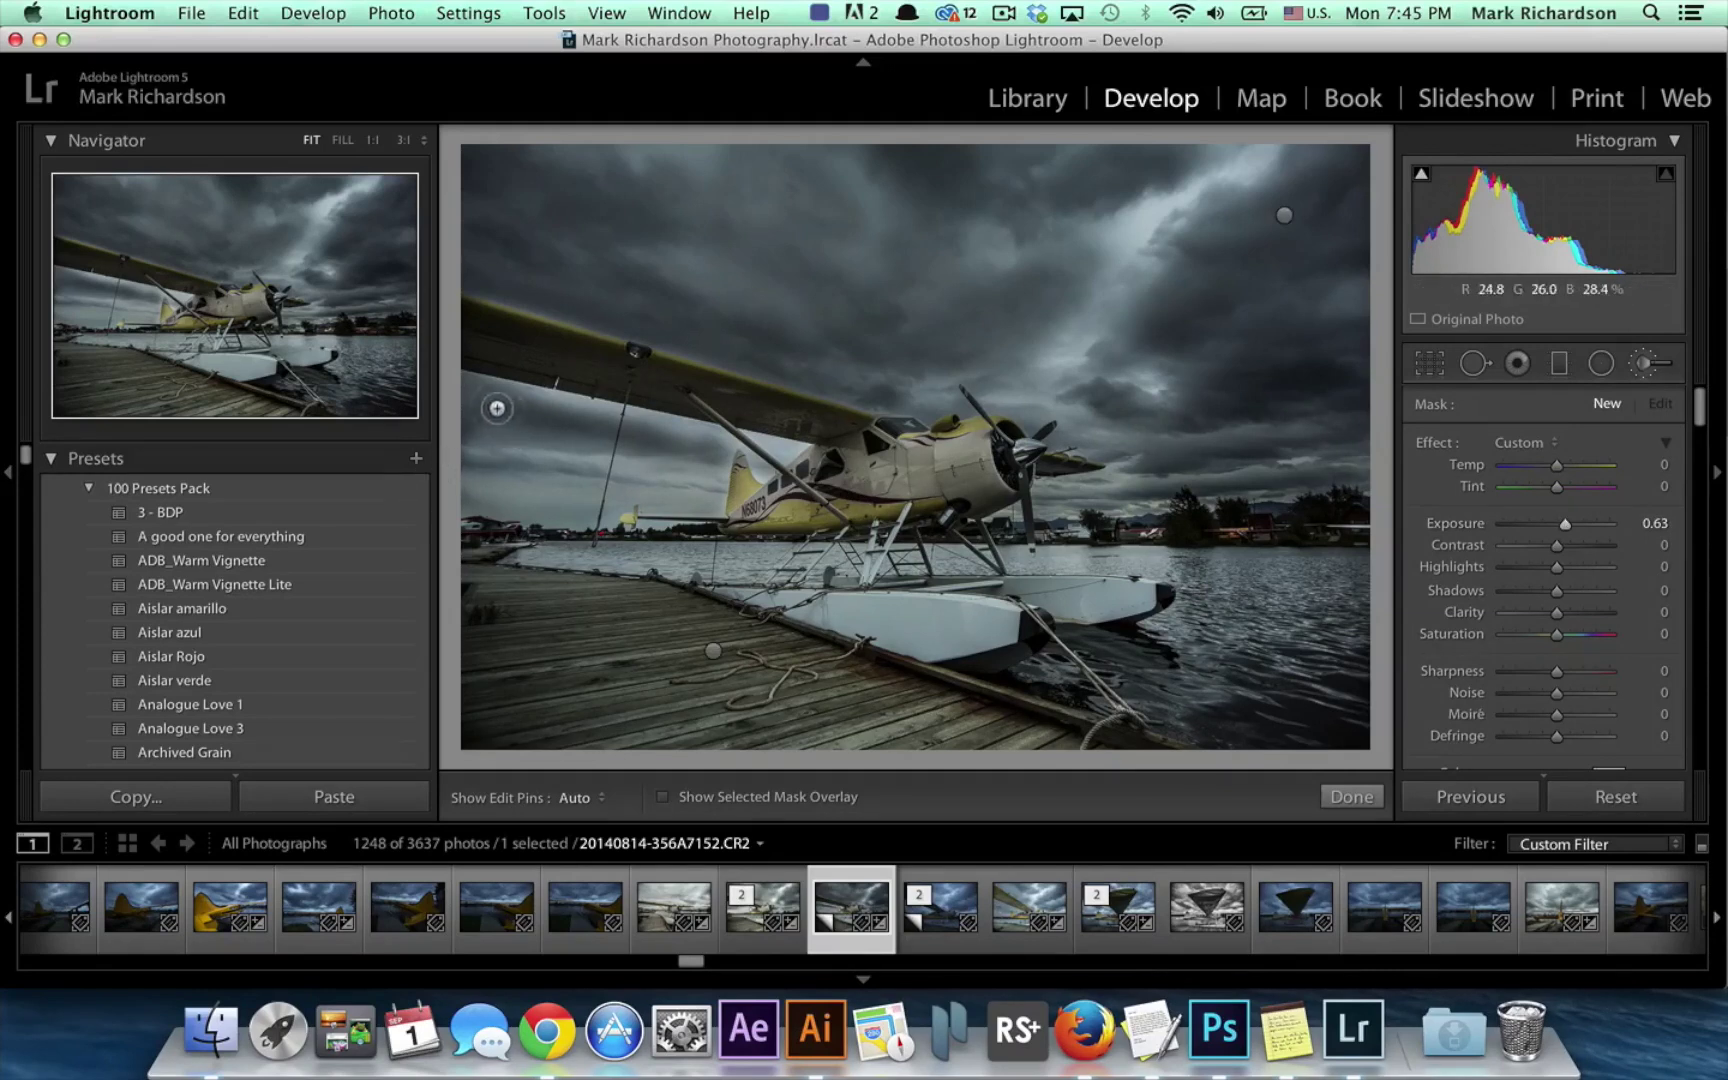
key(h)
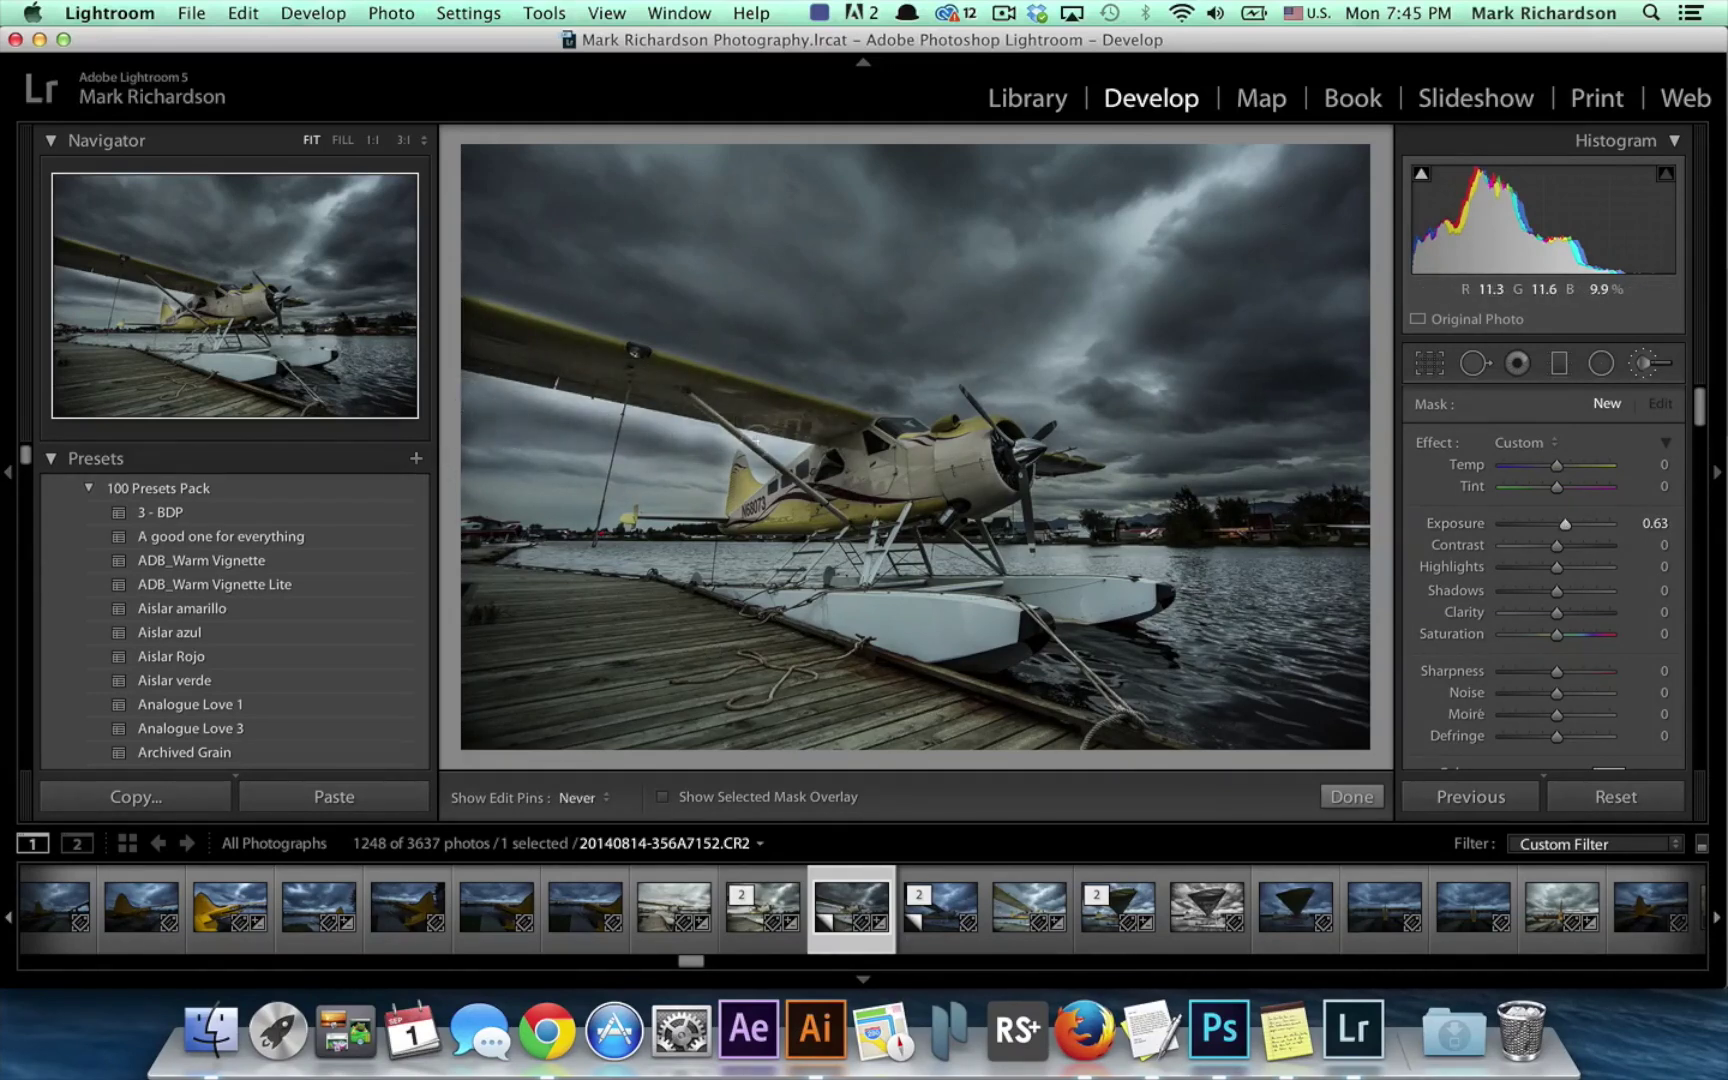
key(h)
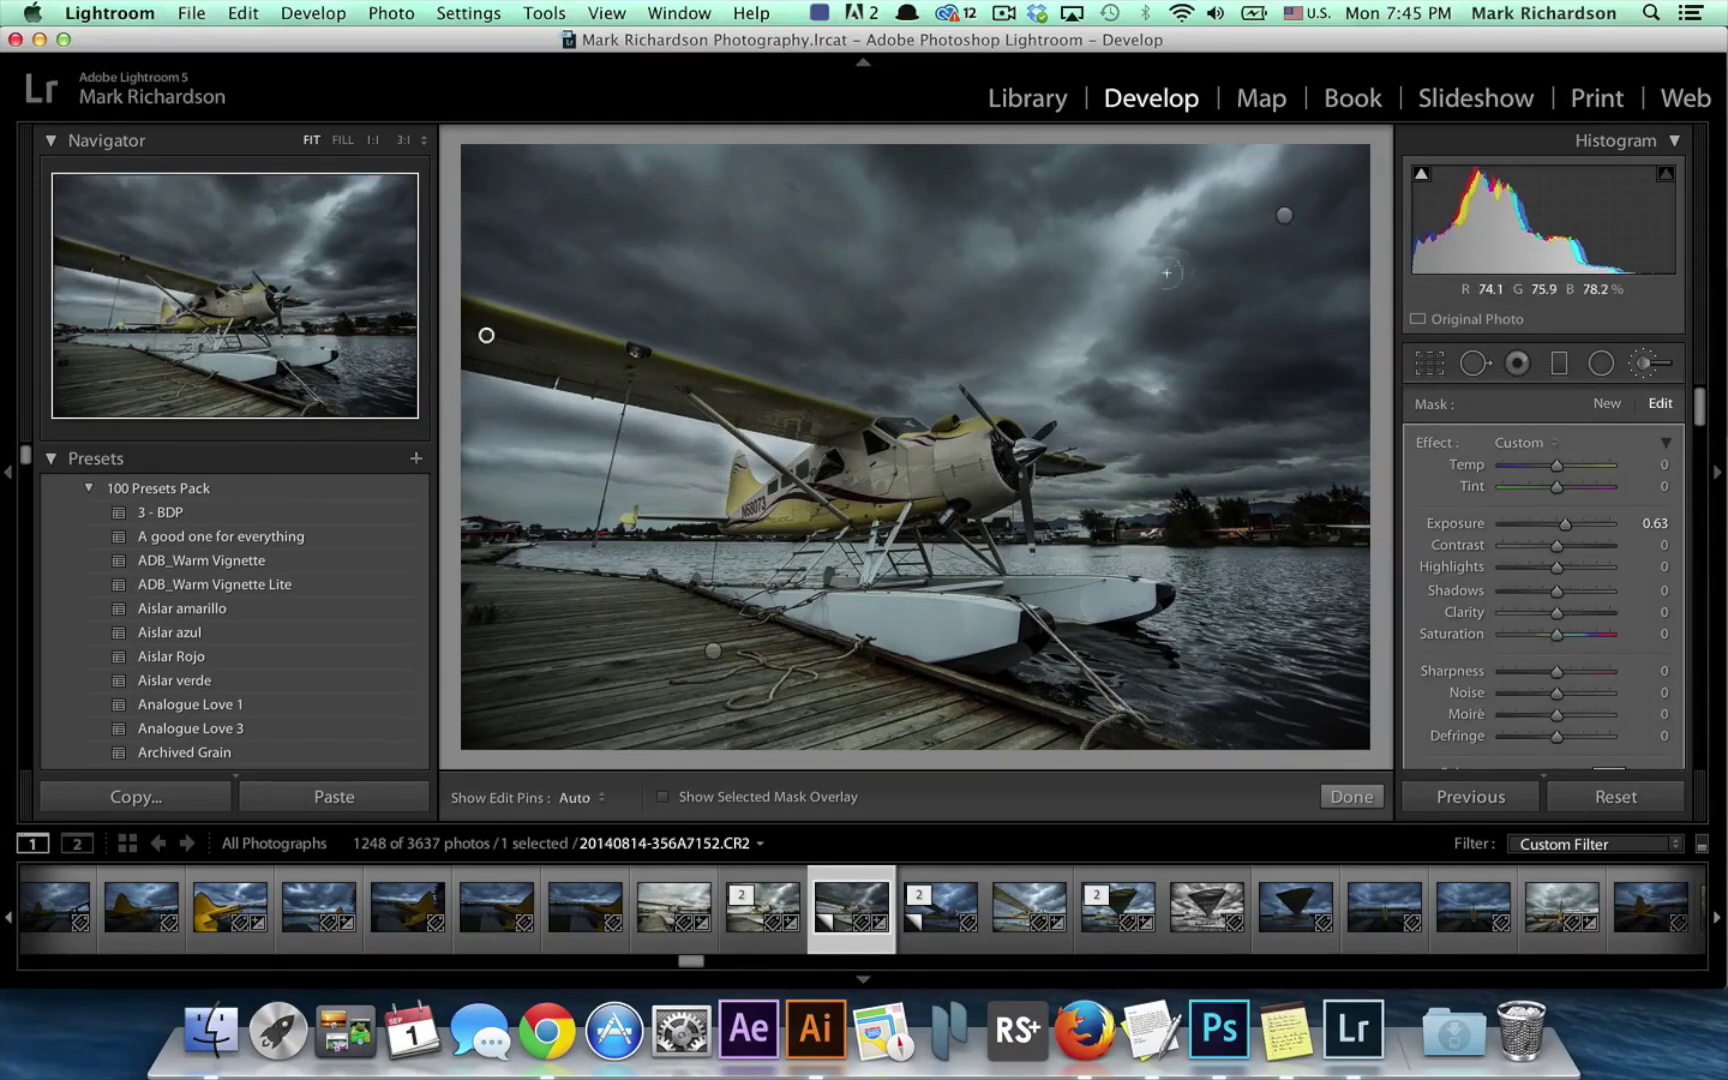
Extend the wing's brightening mask over the lighter cloud streaks beyond the propeller and above the wing, checking the result with edit pins hidden.
mouse_move(1146, 215)
mouse_down()
mouse_move(1088, 268)
mouse_move(1052, 371)
mouse_move(1187, 255)
mouse_up()
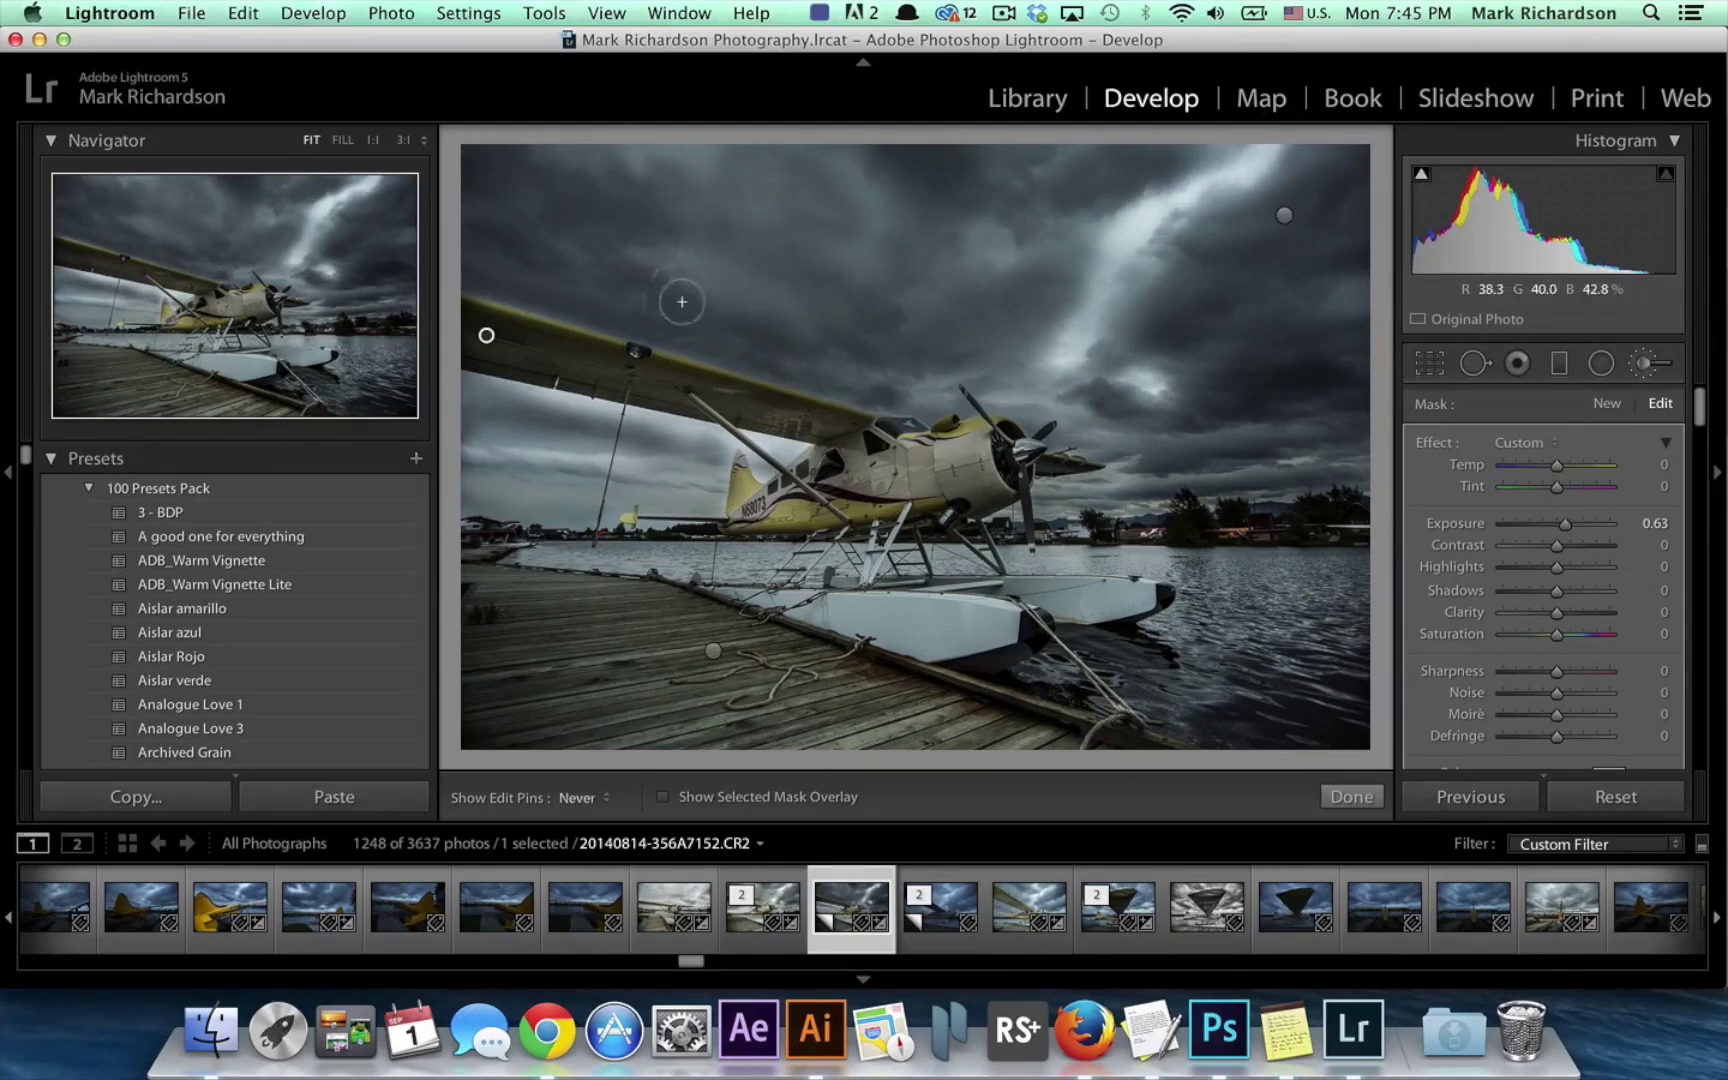
drag(669, 285, 761, 321)
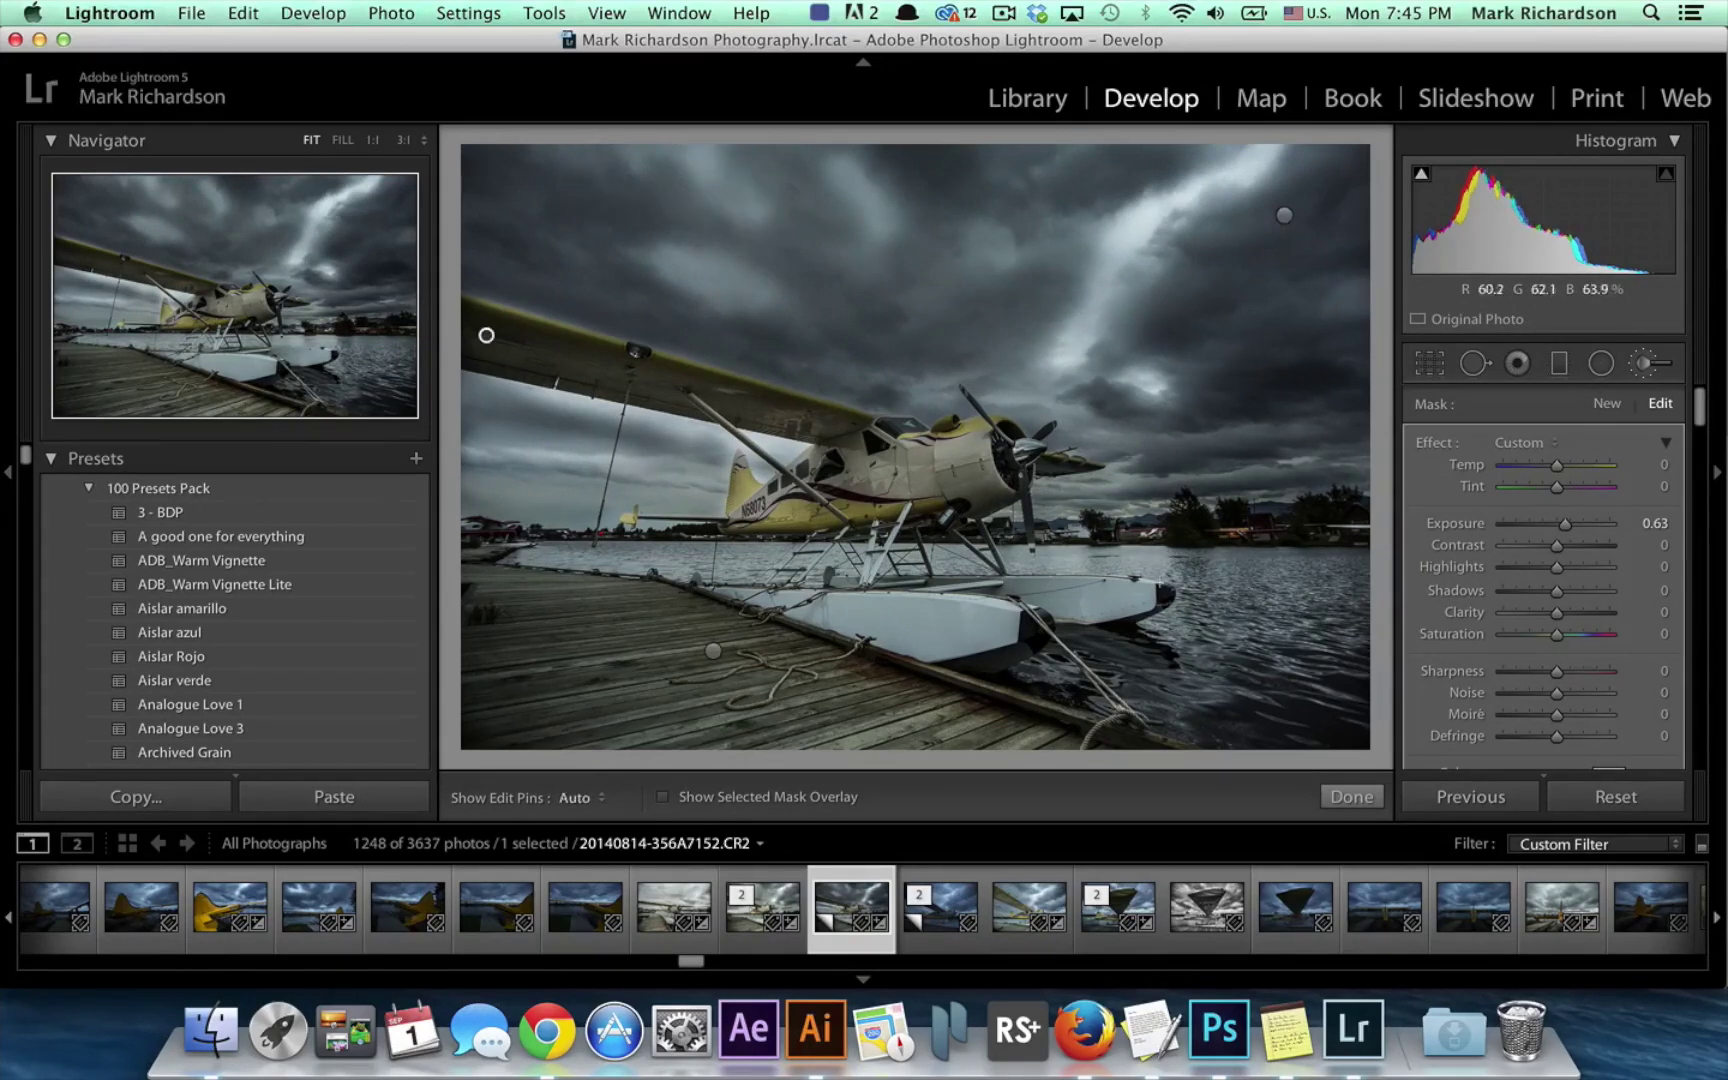
key(h)
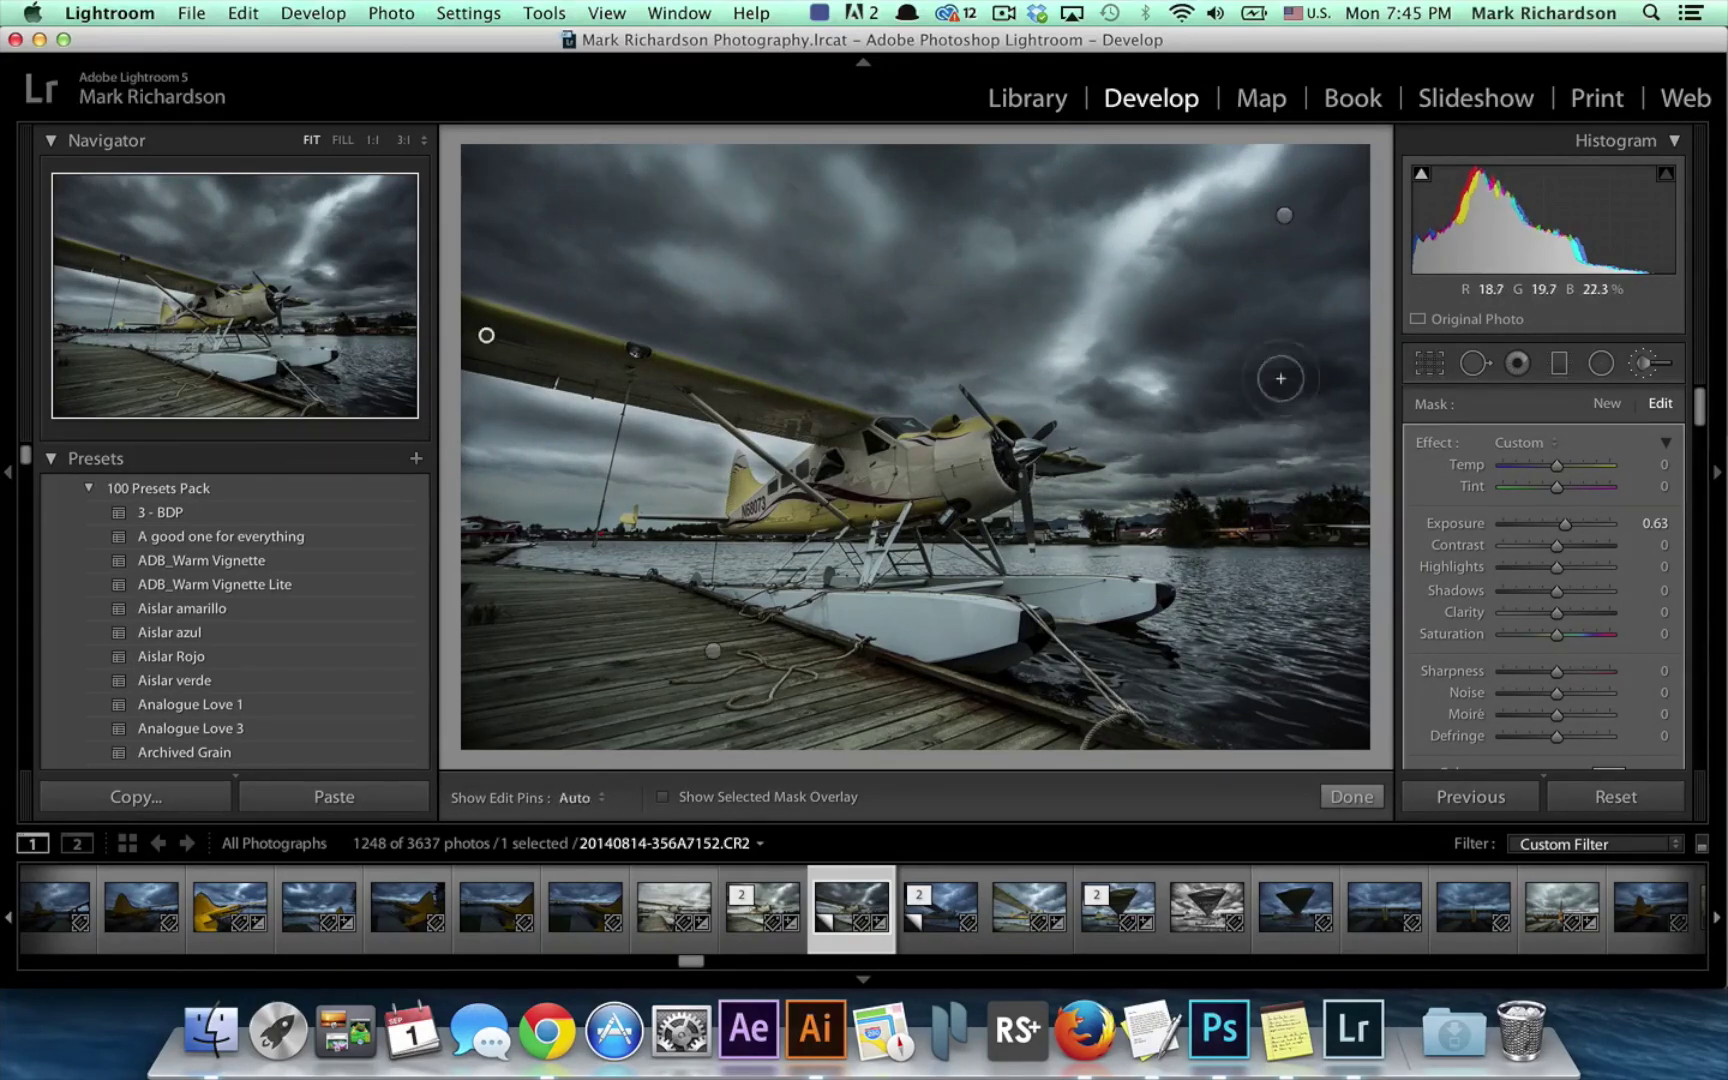
key(h)
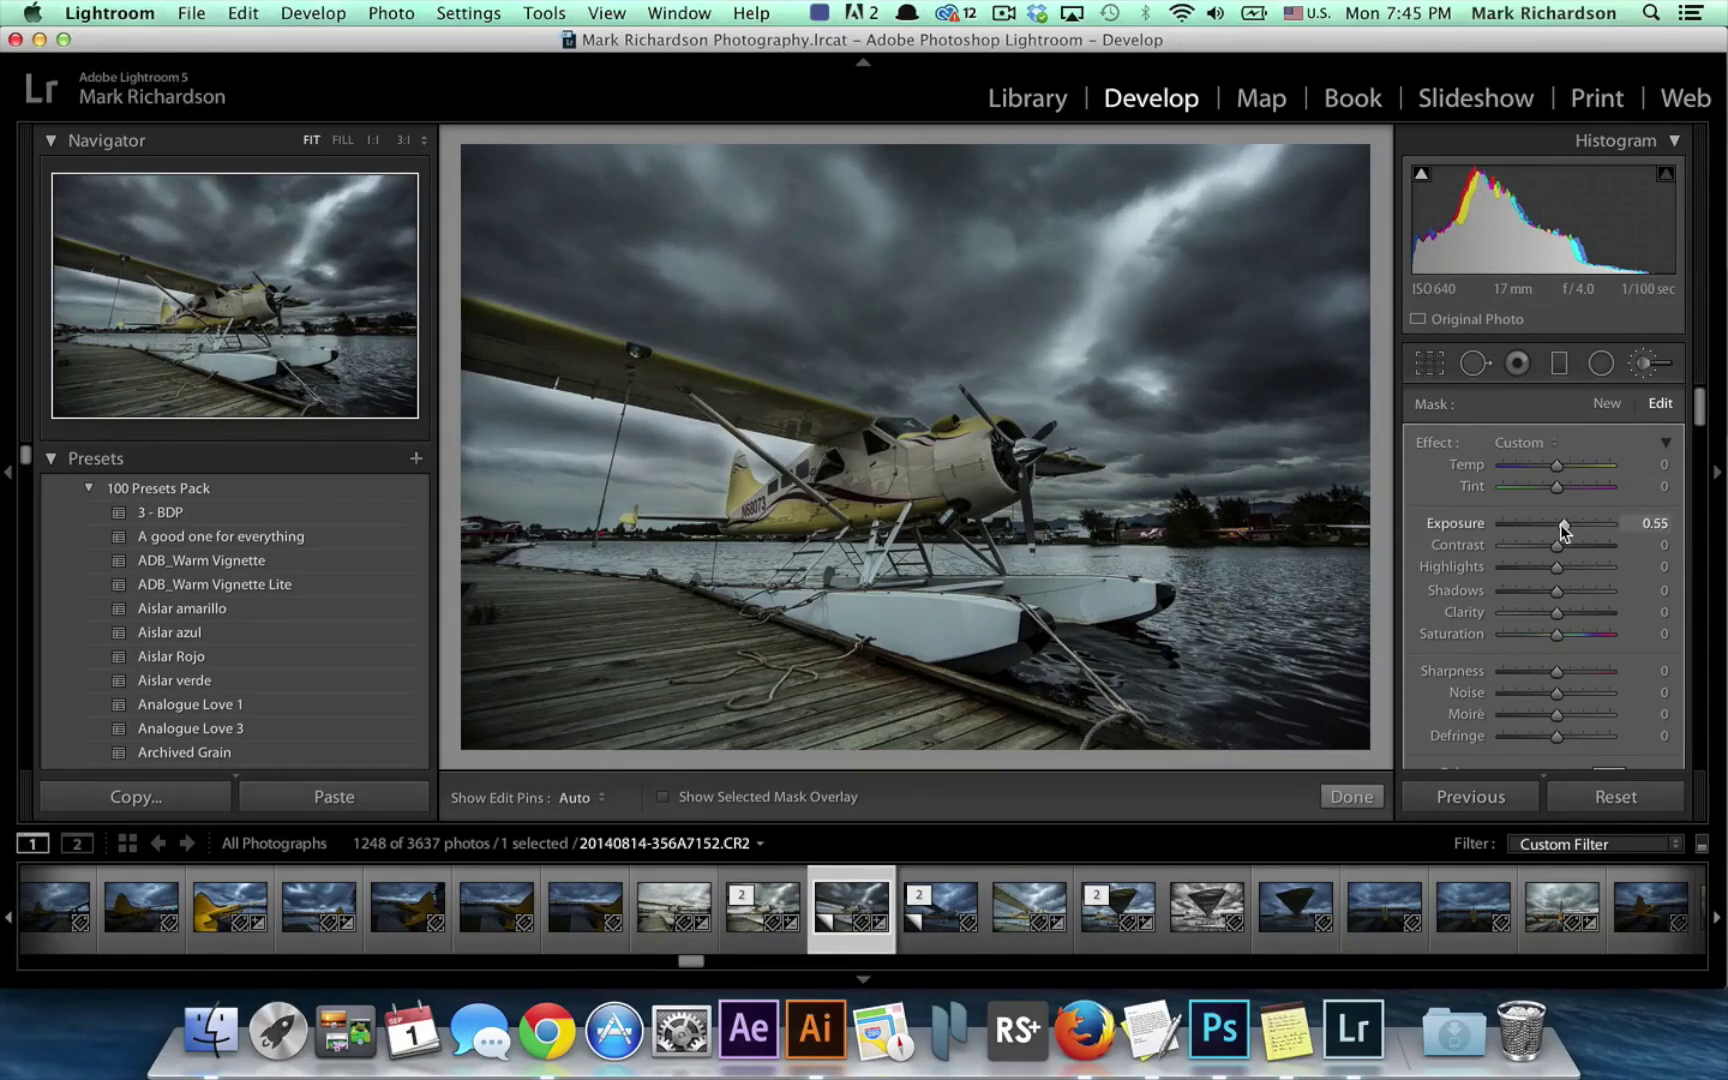
Set the Exposure of the wing and cloud brightening mask to 0.53 and toggle the edit pins to check it.
drag(1581, 528, 1560, 531)
key(h)
key(h)
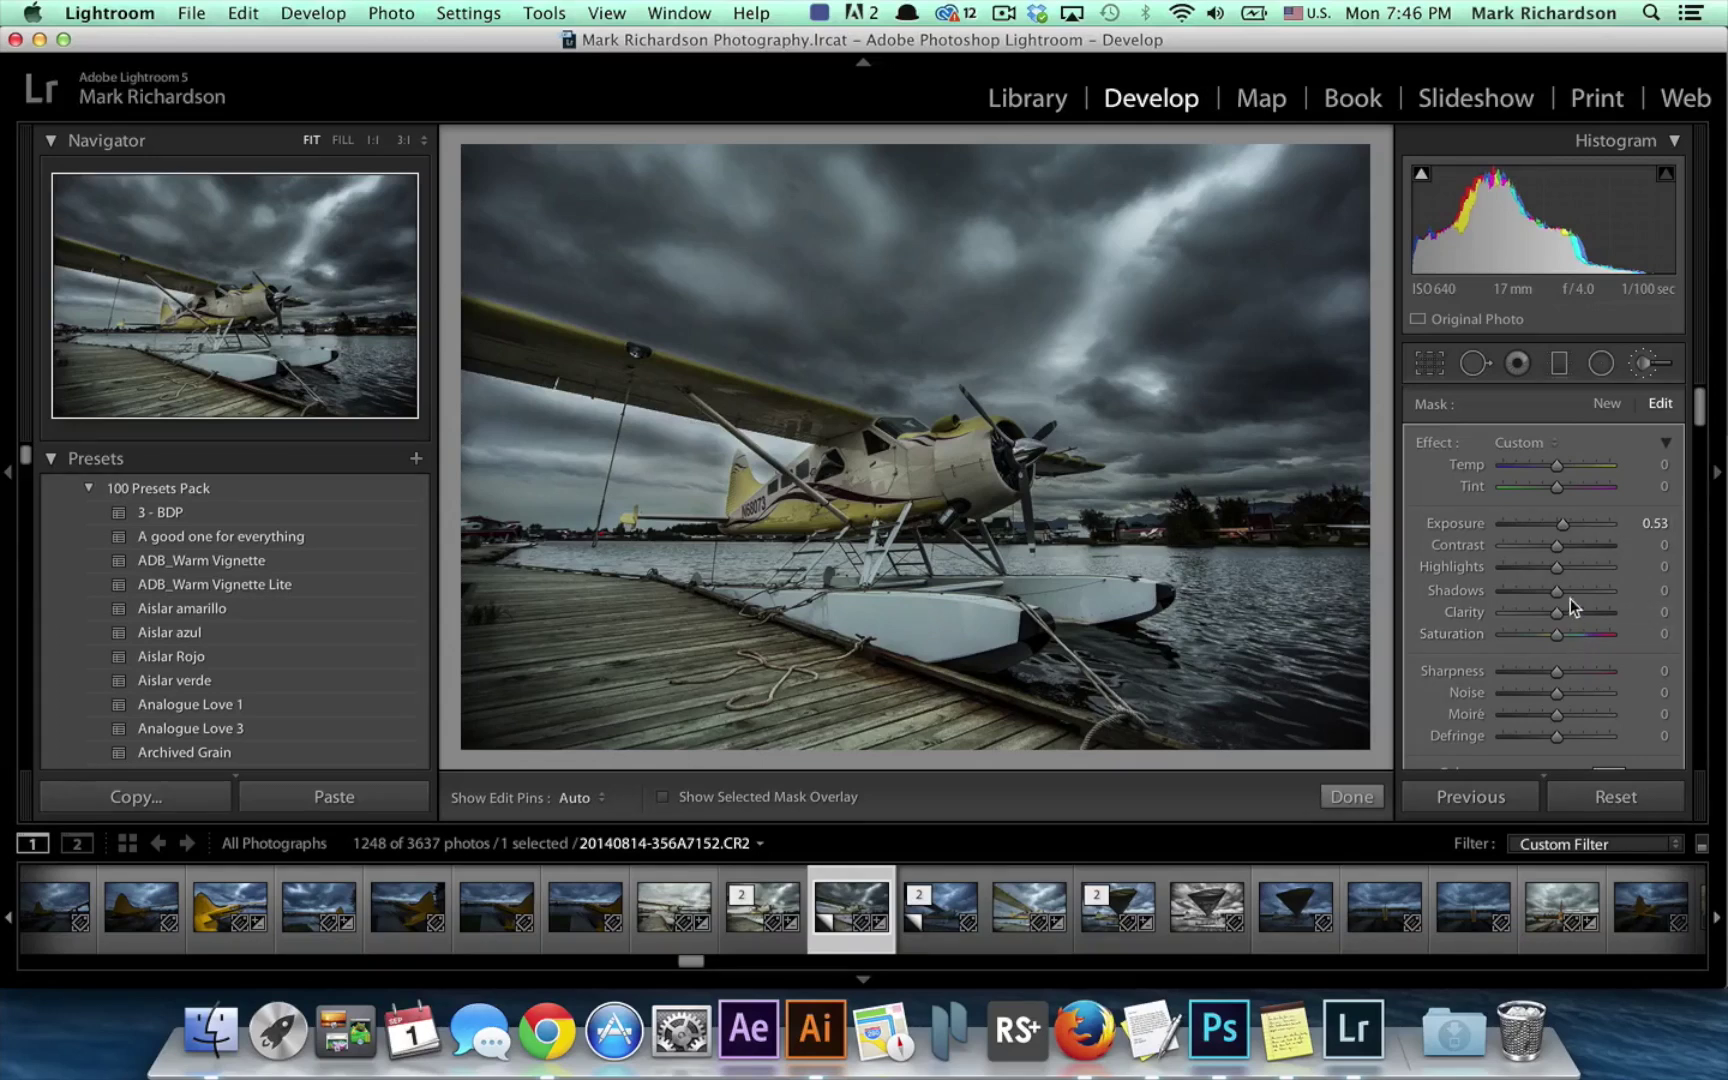
scroll(1568, 590, down, 2)
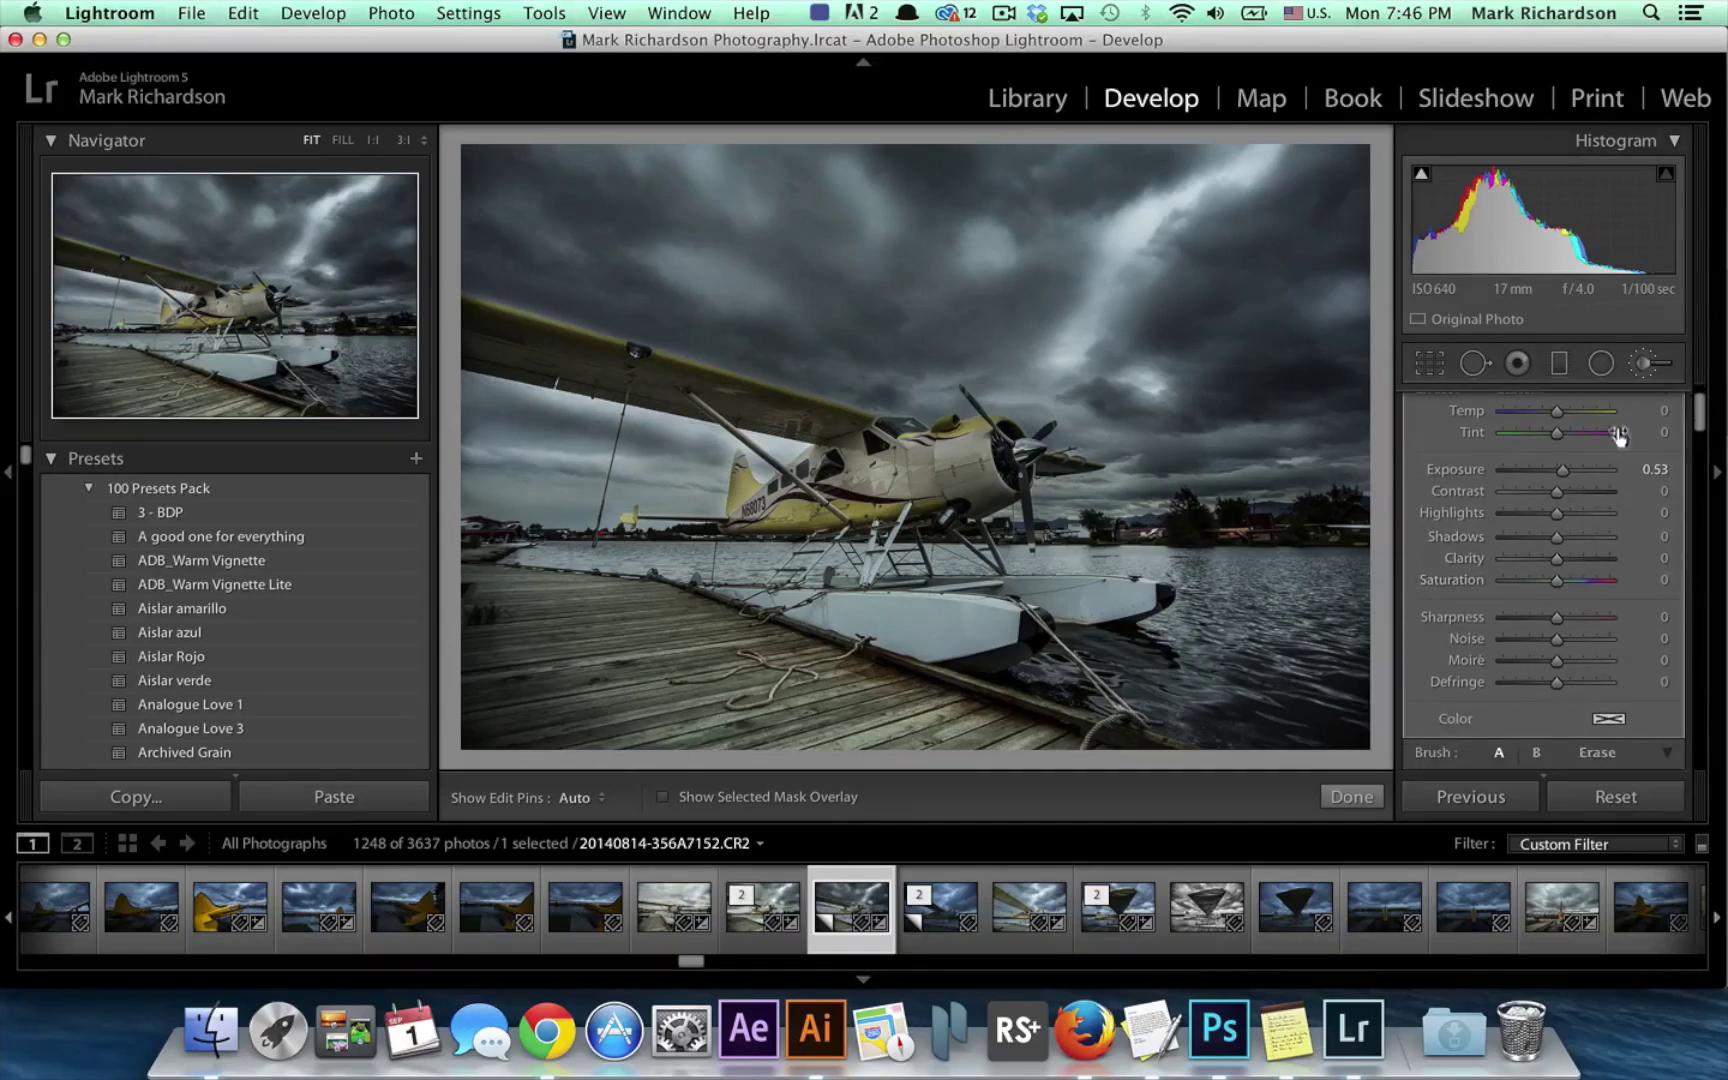
scroll(1540, 609, down, 1)
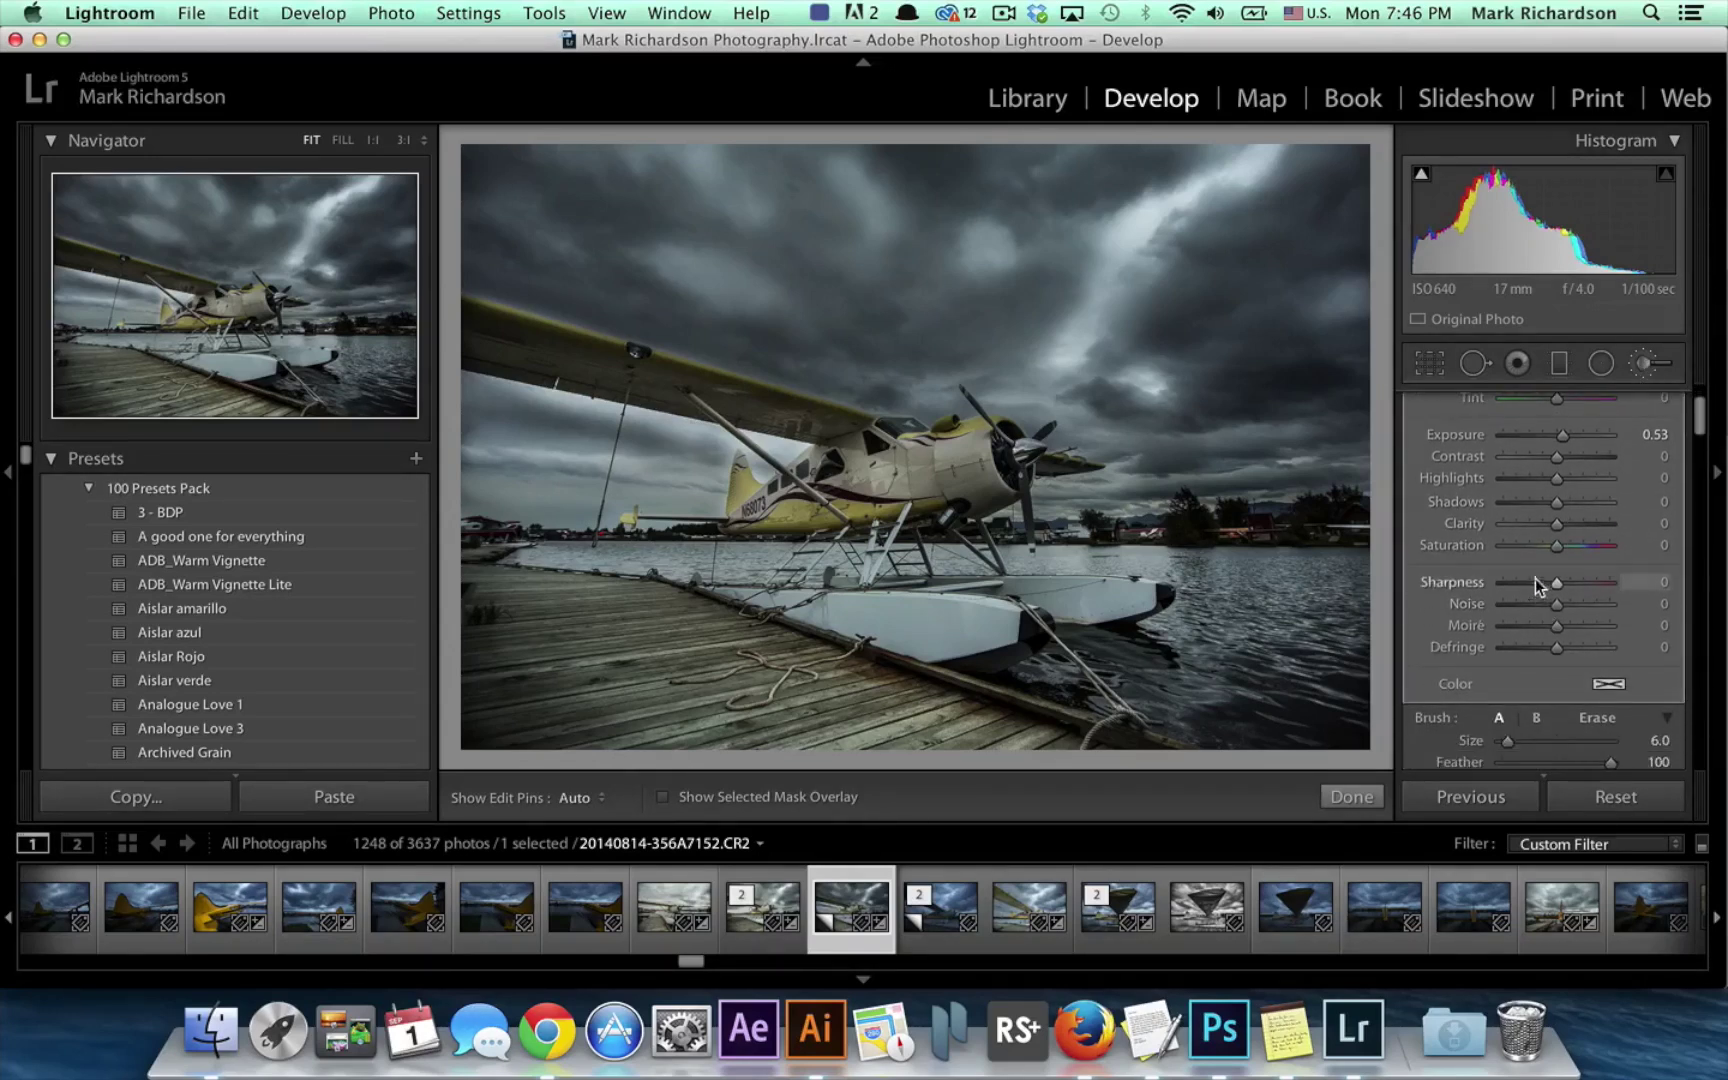